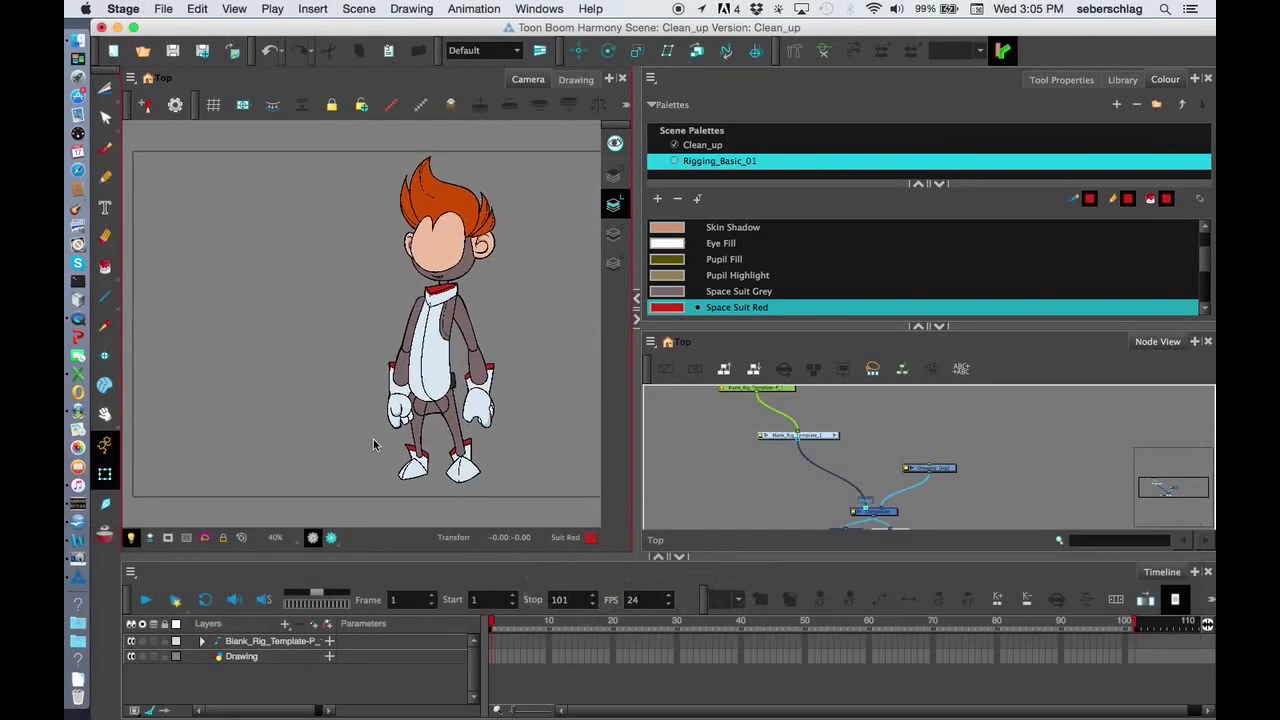
Step: Enter the Blank_Rig_Template_1 group in the node network to expose the character's inner nodes
key(2)
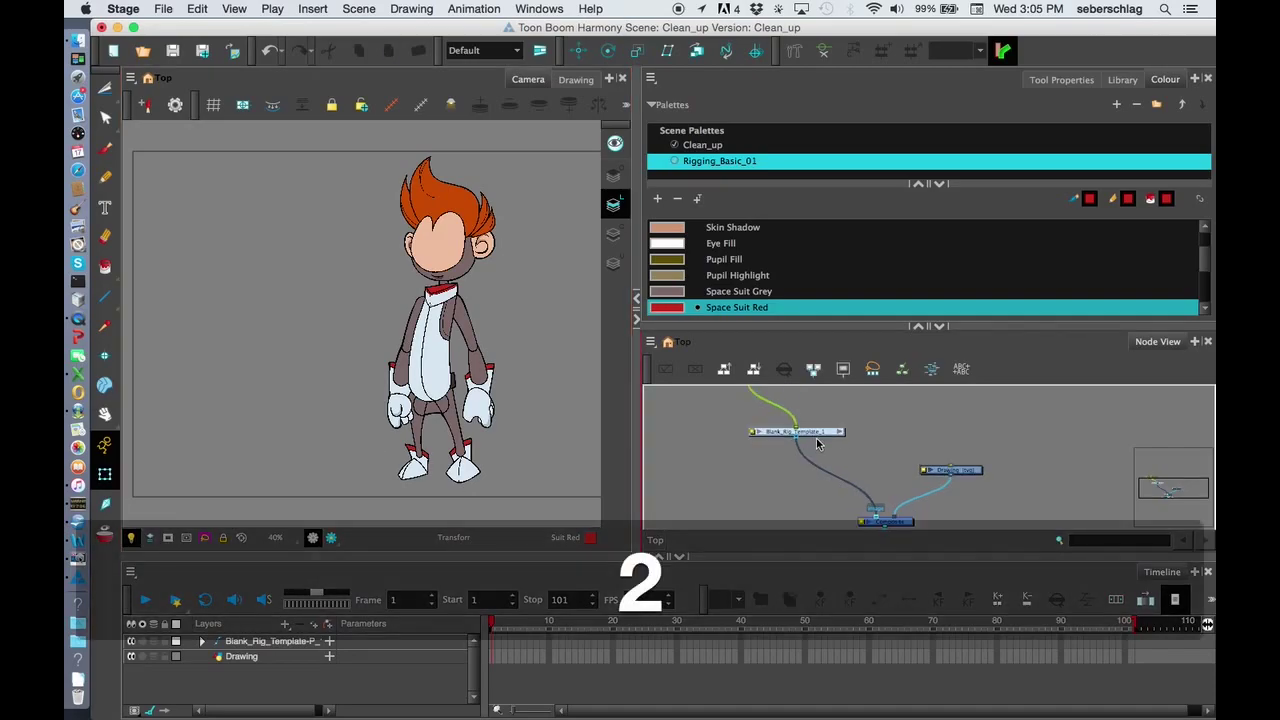
key(2)
click(841, 433)
key(1)
key(1)
key(1)
key(1)
key(1)
key(1)
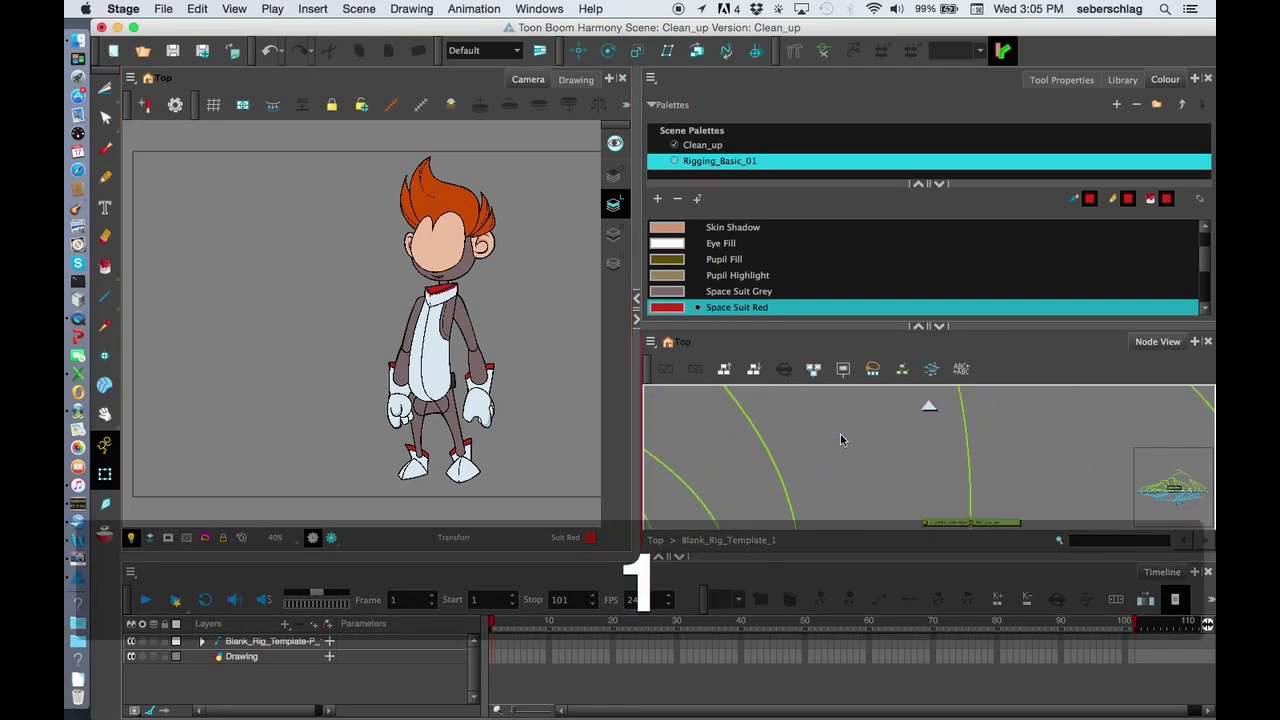
key(space)
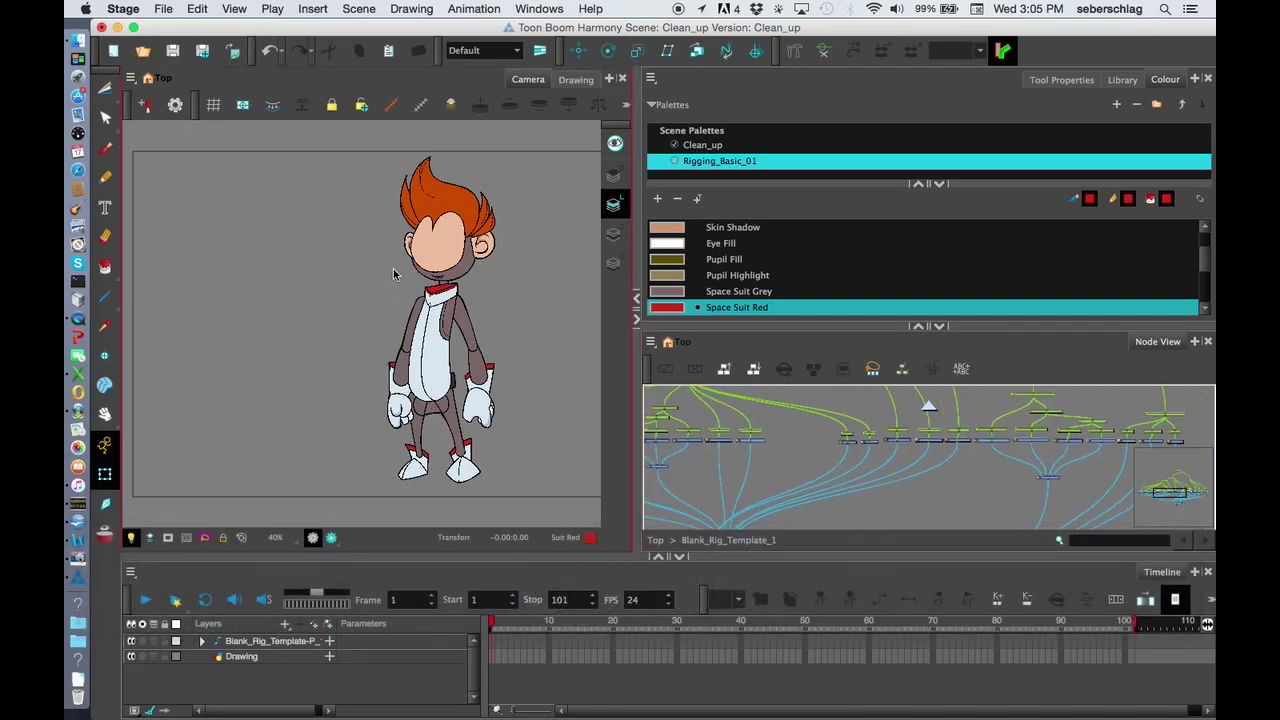
Step: Select the FACE_COMP composite node to identify the head parts it combines
key(2)
key(2)
key(2)
key(2)
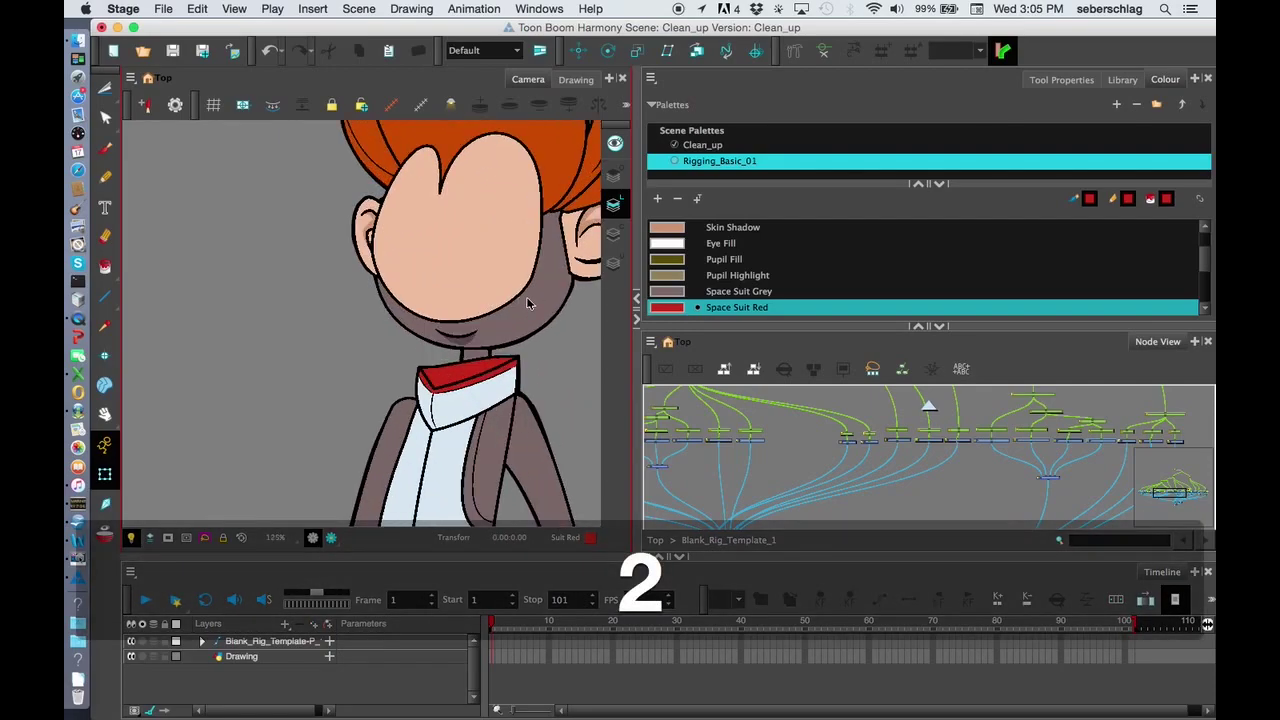
key(space)
drag(527, 303, 506, 359)
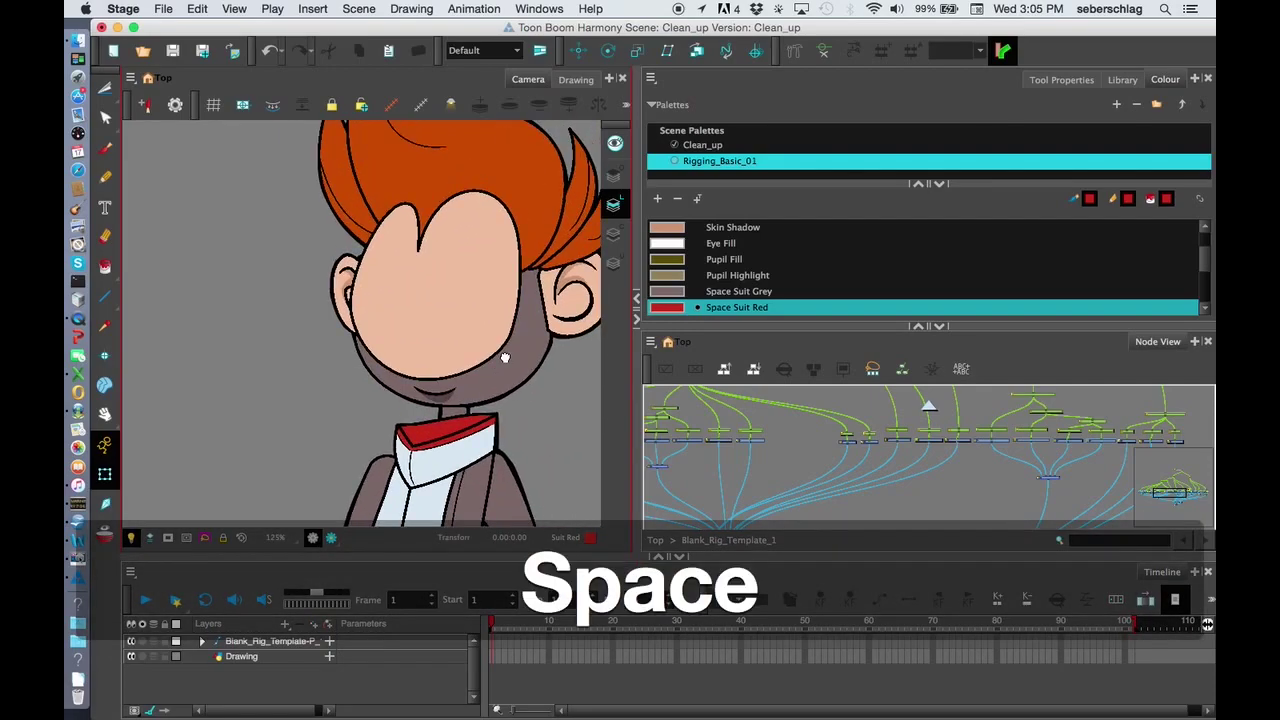
key(space)
drag(761, 458, 886, 394)
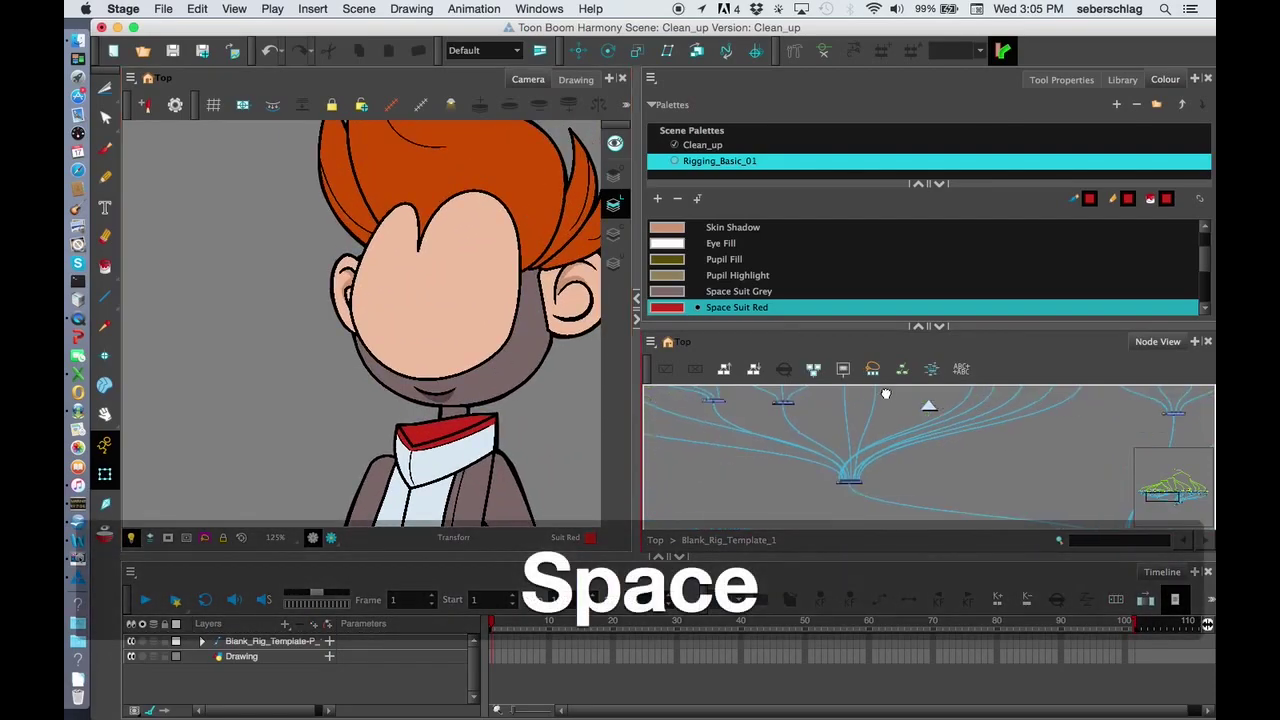
key(2)
key(2)
key(2)
key(2)
key(2)
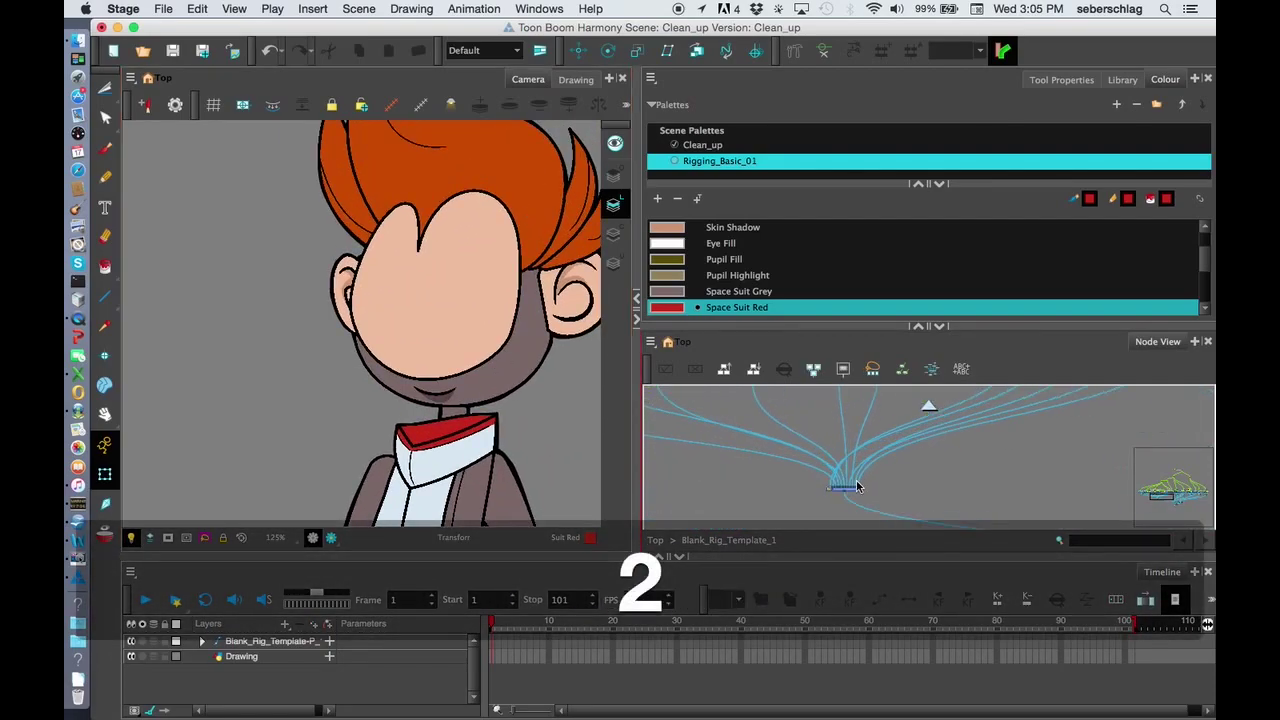
click(856, 492)
key(space)
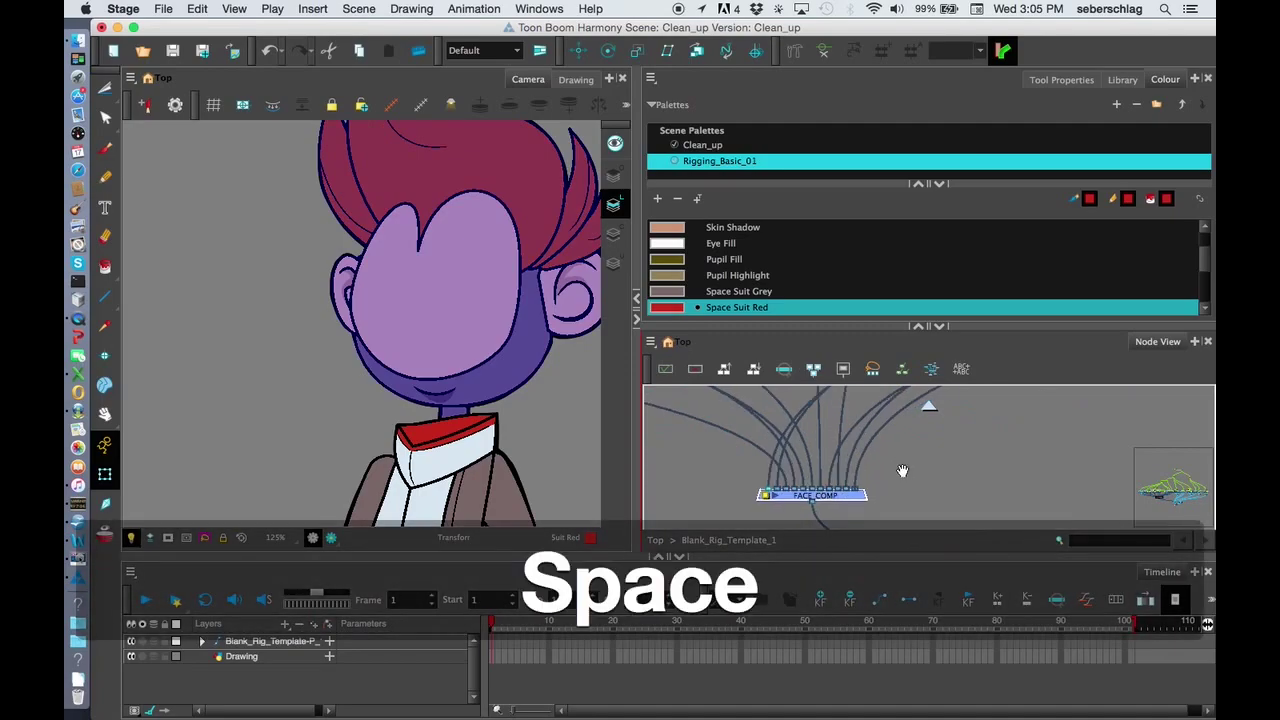
drag(893, 474, 905, 432)
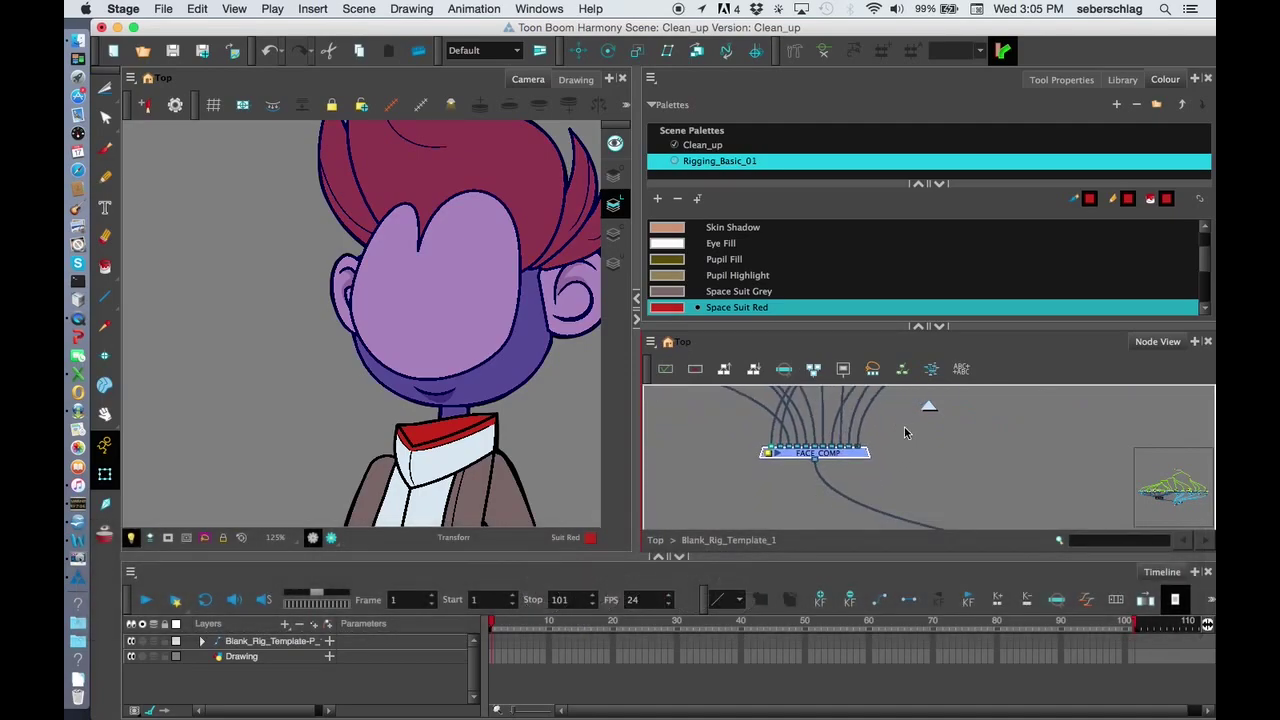
key(space)
drag(808, 466, 781, 485)
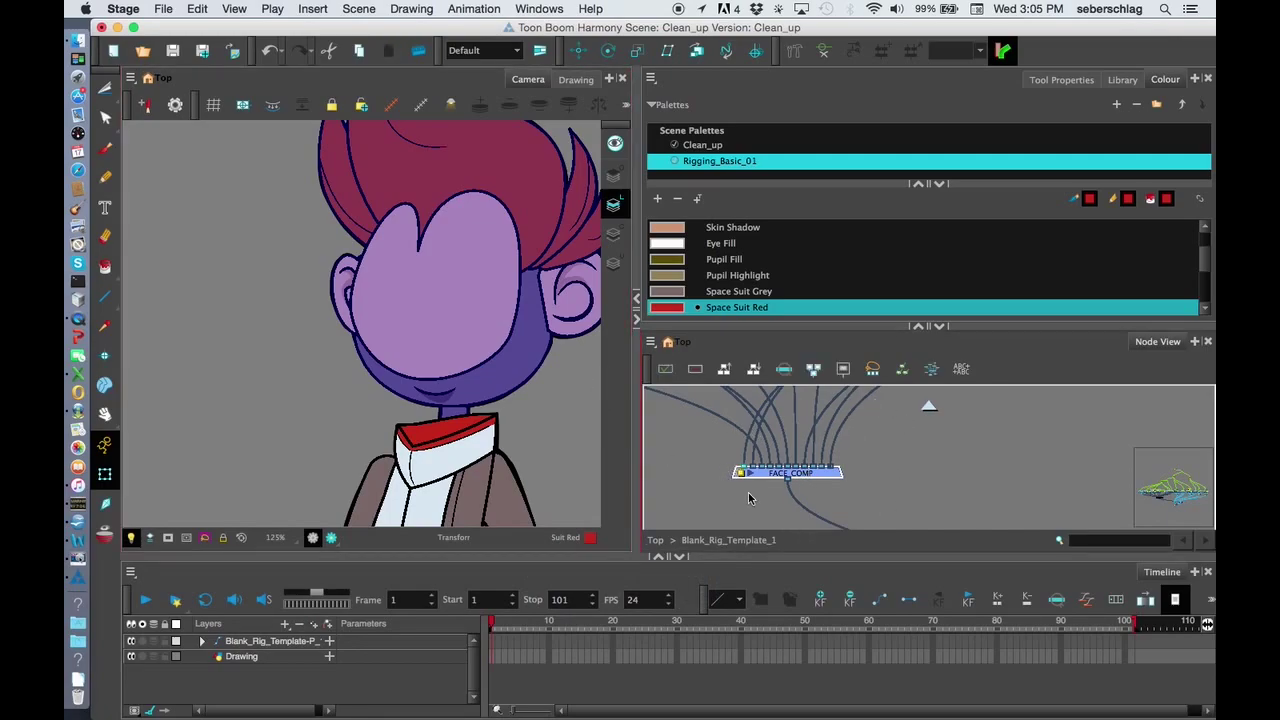
Step: Select the hair's Composite node above FACE_COMP and preview its thumbnail, then collapse it again
key(1)
key(space)
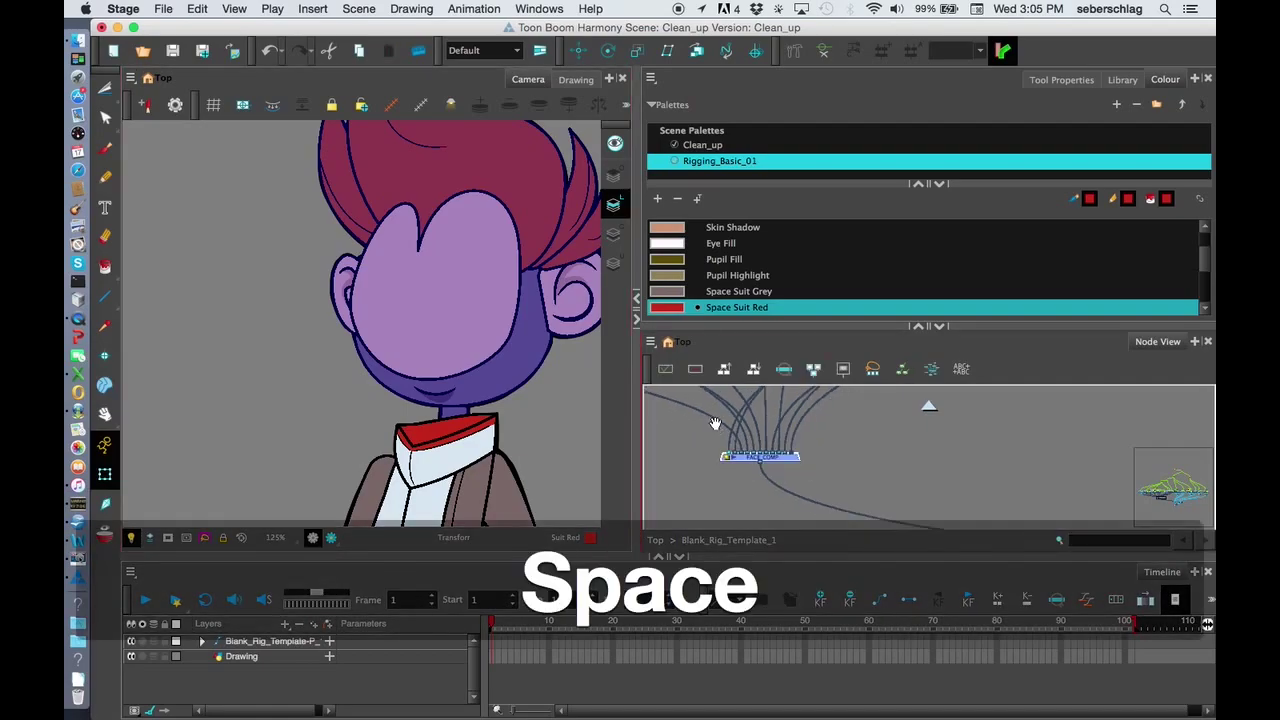
drag(714, 426, 903, 482)
click(540, 216)
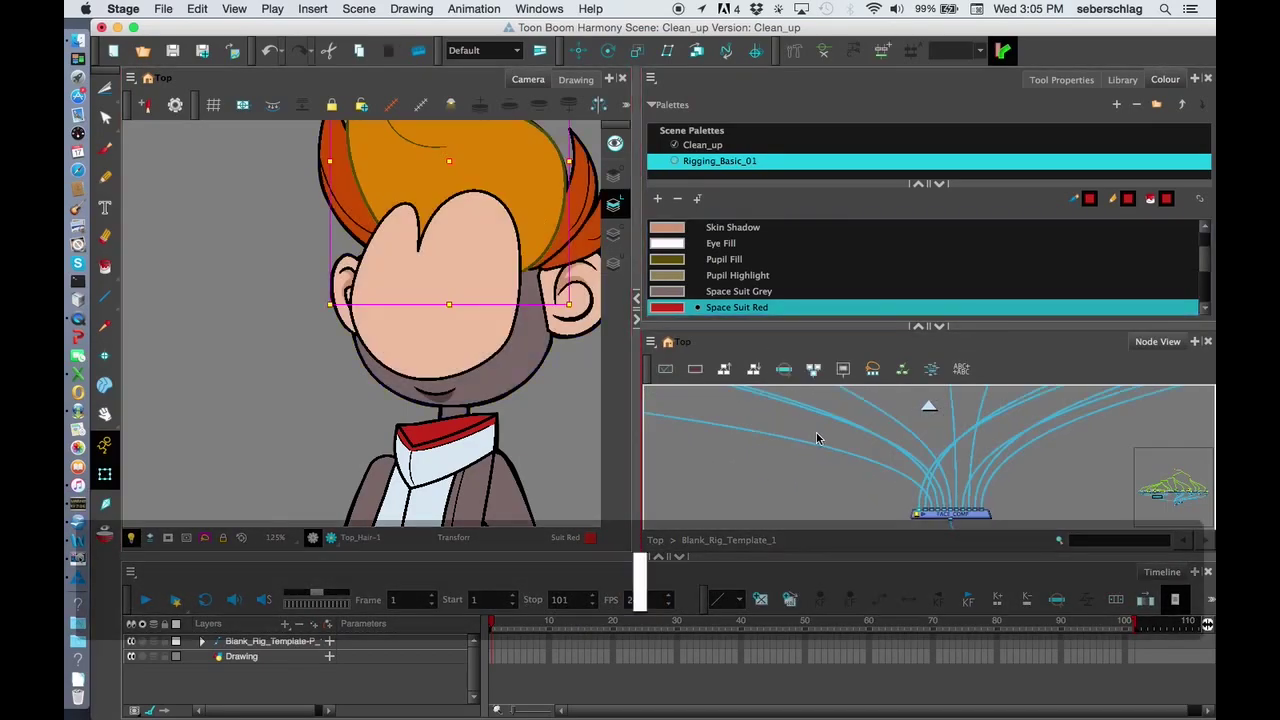
key(1)
click(745, 443)
key(space)
drag(745, 443, 837, 458)
key(2)
key(space)
key(2)
key(2)
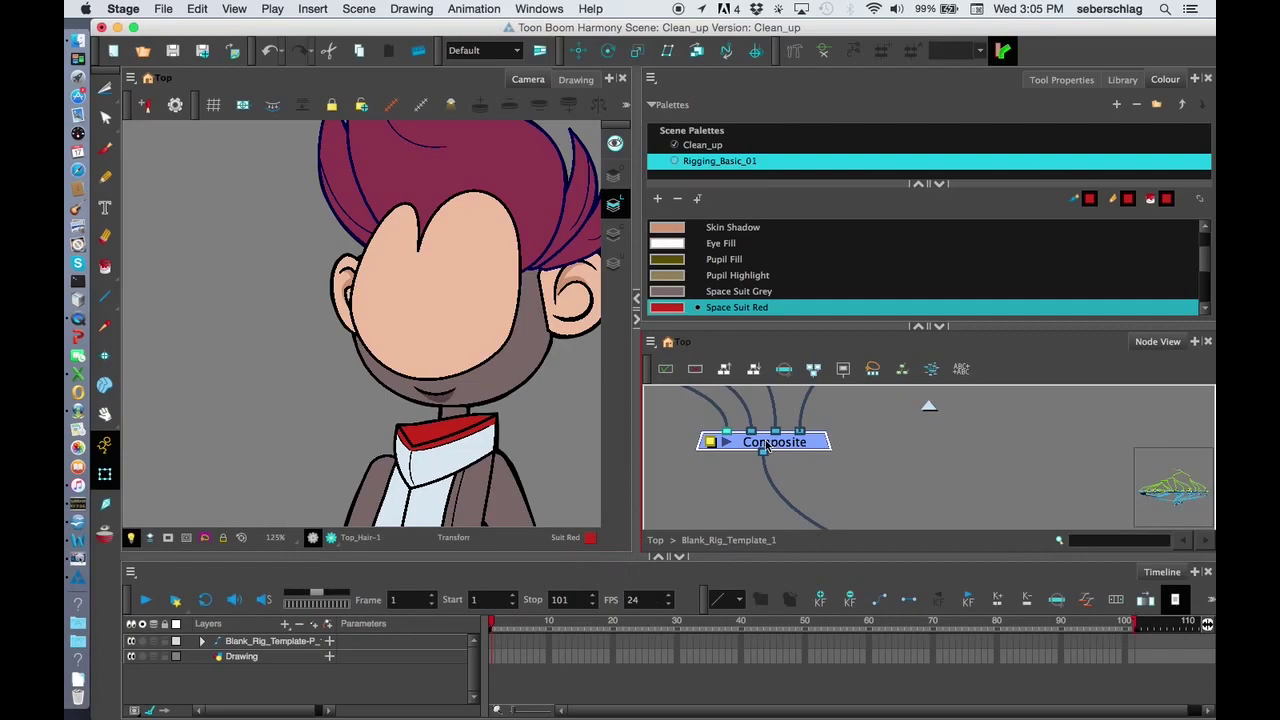
click(728, 445)
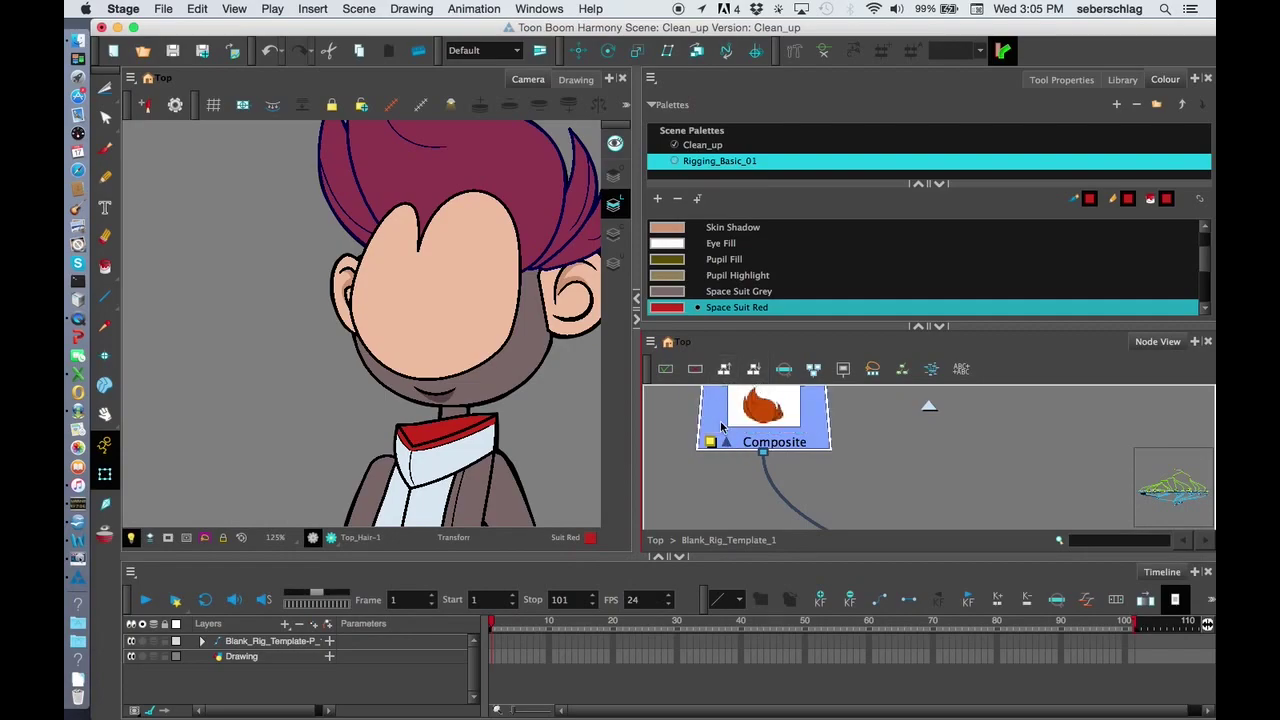
click(728, 445)
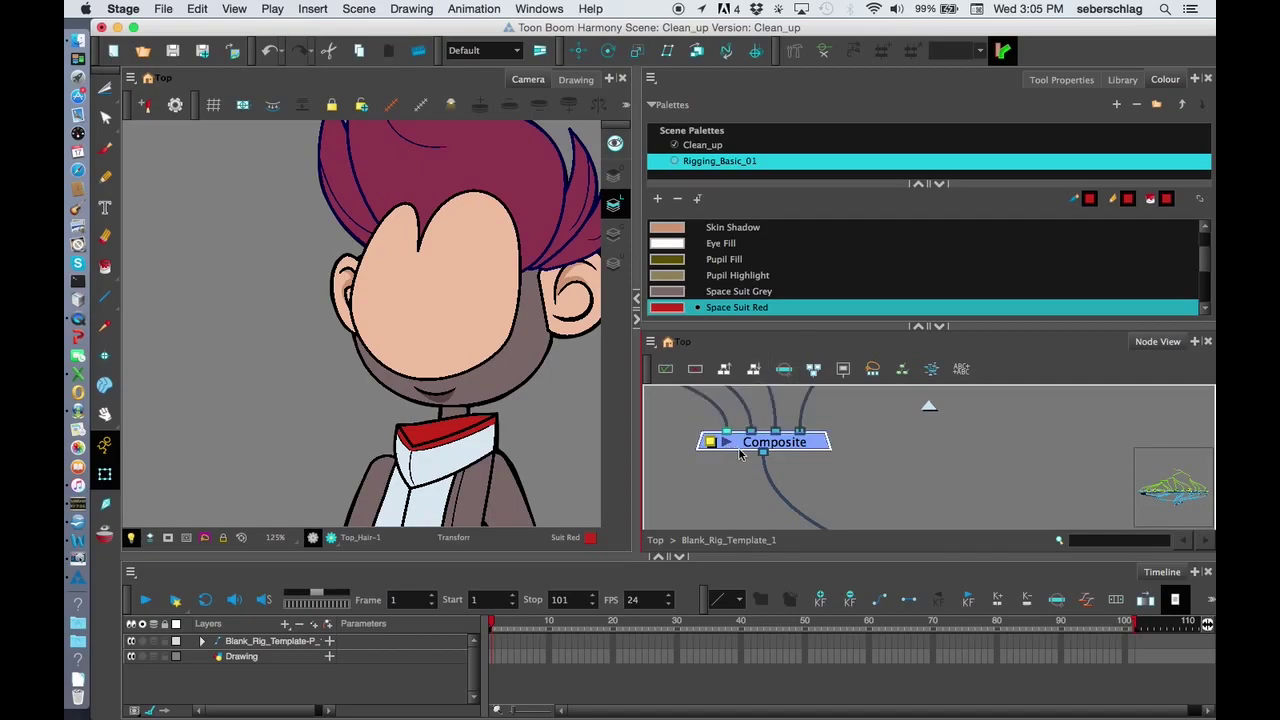
Step: Reconnect the hair composite's cable to an input port at the back of FACE_COMP to place the hair behind the head
key(1)
key(1)
key(1)
key(space)
drag(870, 483, 753, 403)
drag(924, 472, 840, 450)
drag(966, 480, 738, 436)
key(space)
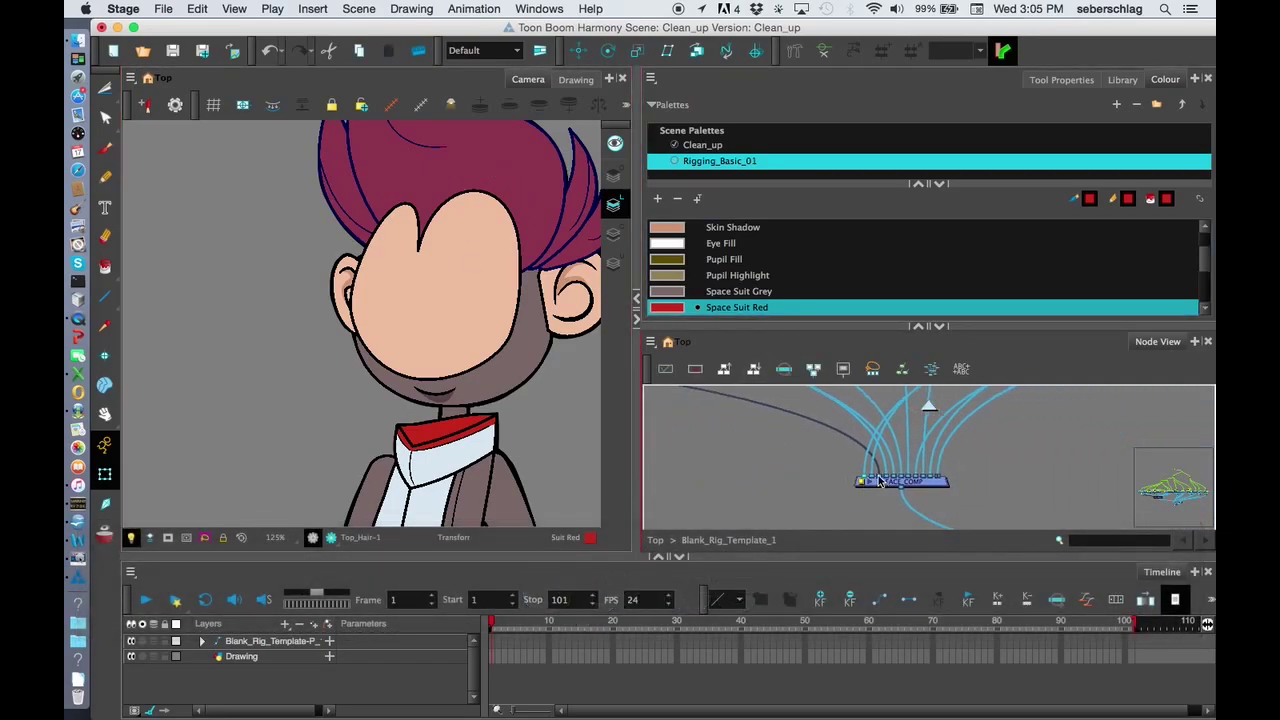
drag(878, 482, 938, 474)
key(space)
drag(541, 313, 510, 381)
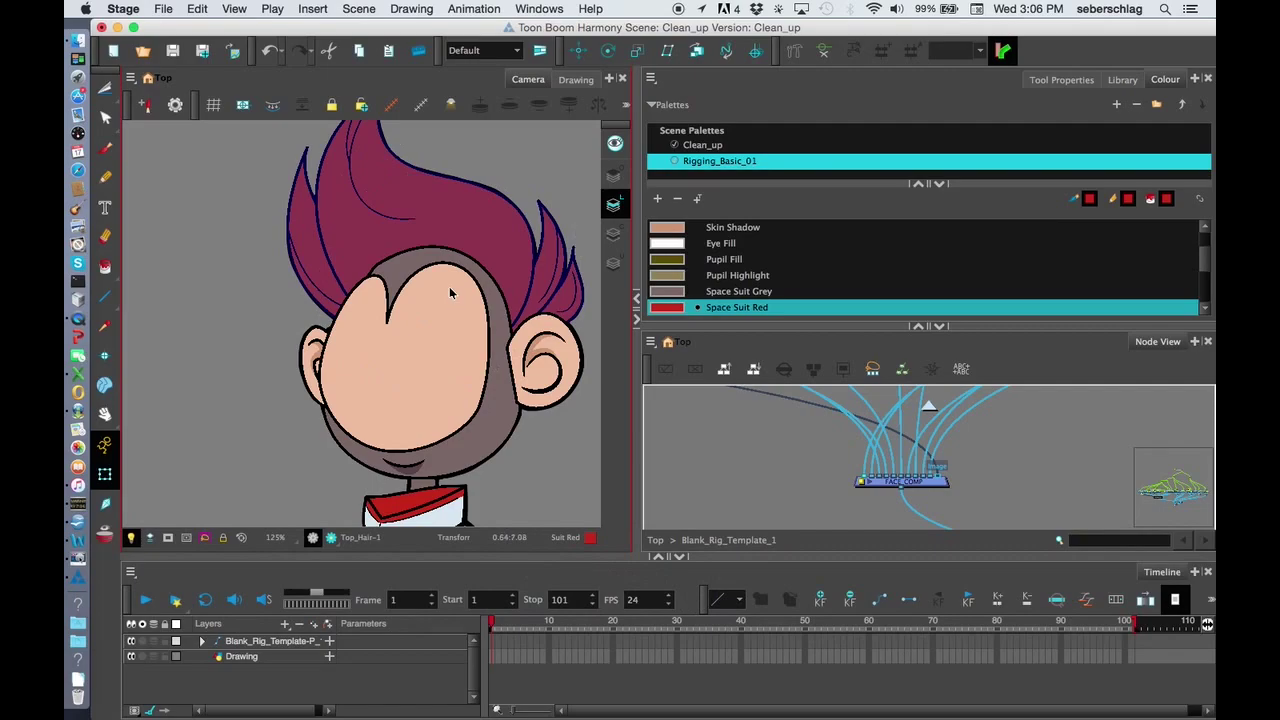
click(498, 175)
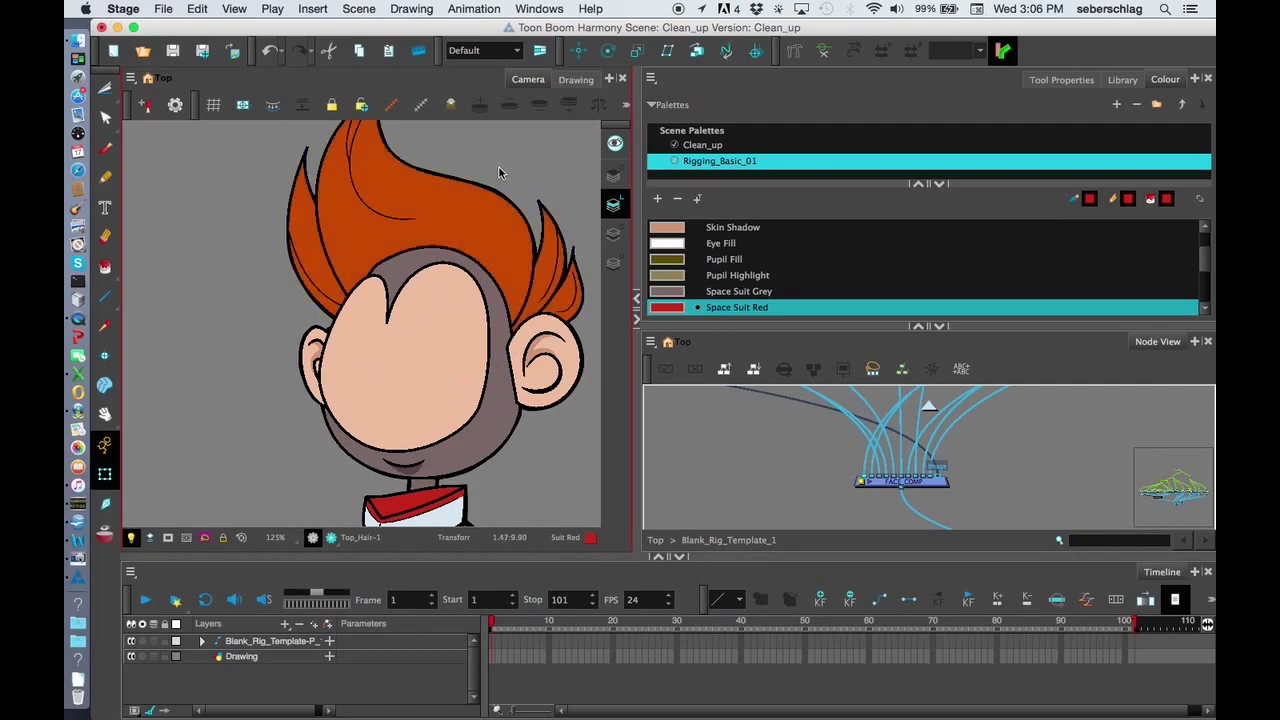
Step: Move the Face drawing's connection further back on FACE_COMP to place it behind the eyes, nose and mouth
click(454, 311)
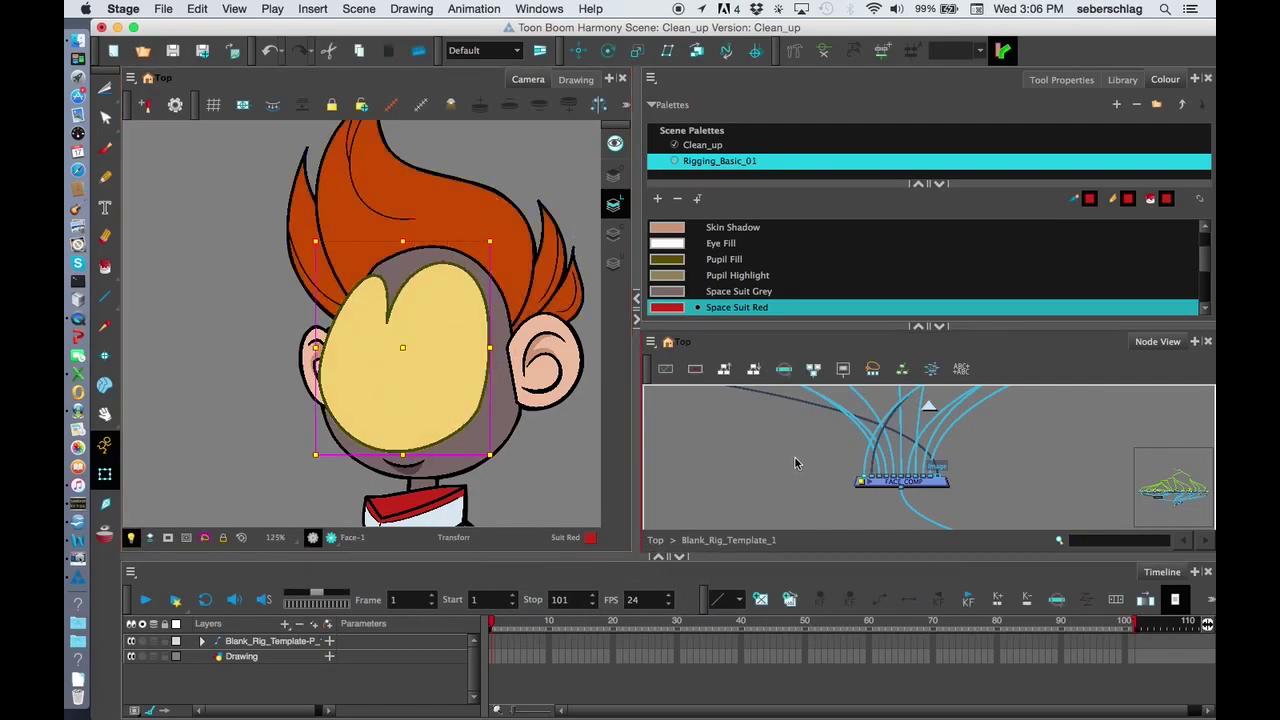
click(543, 425)
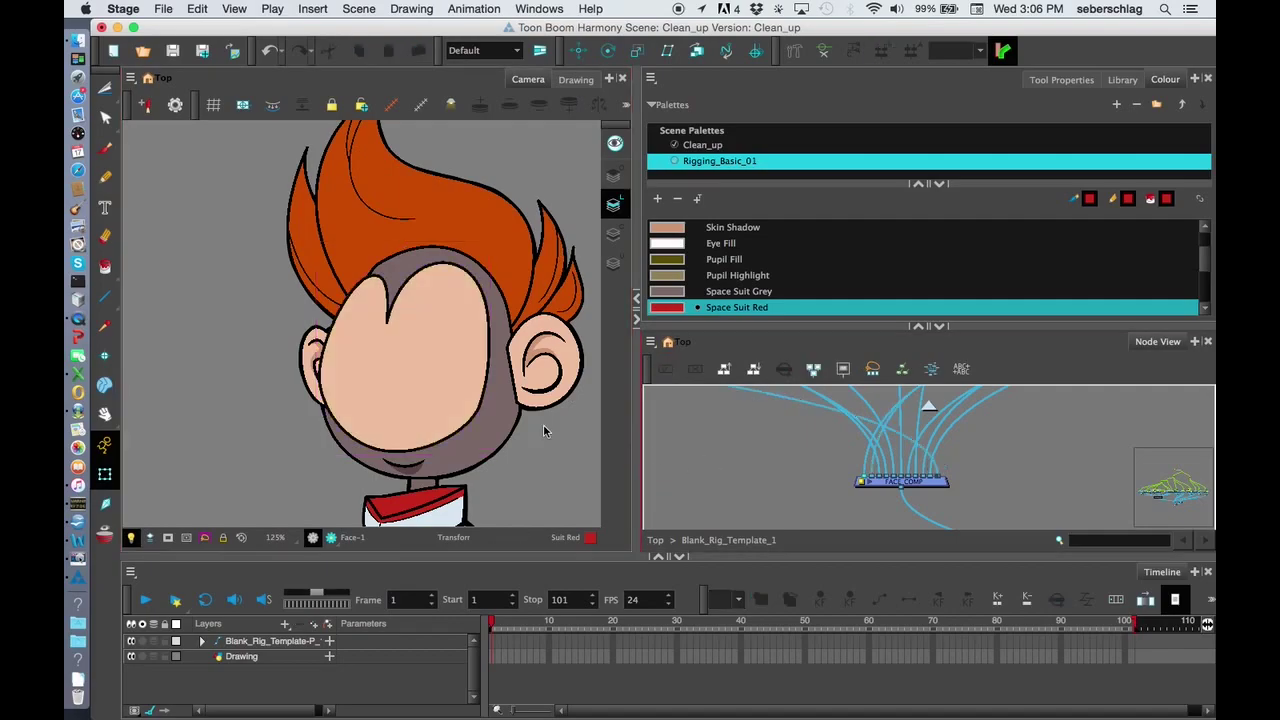
click(447, 387)
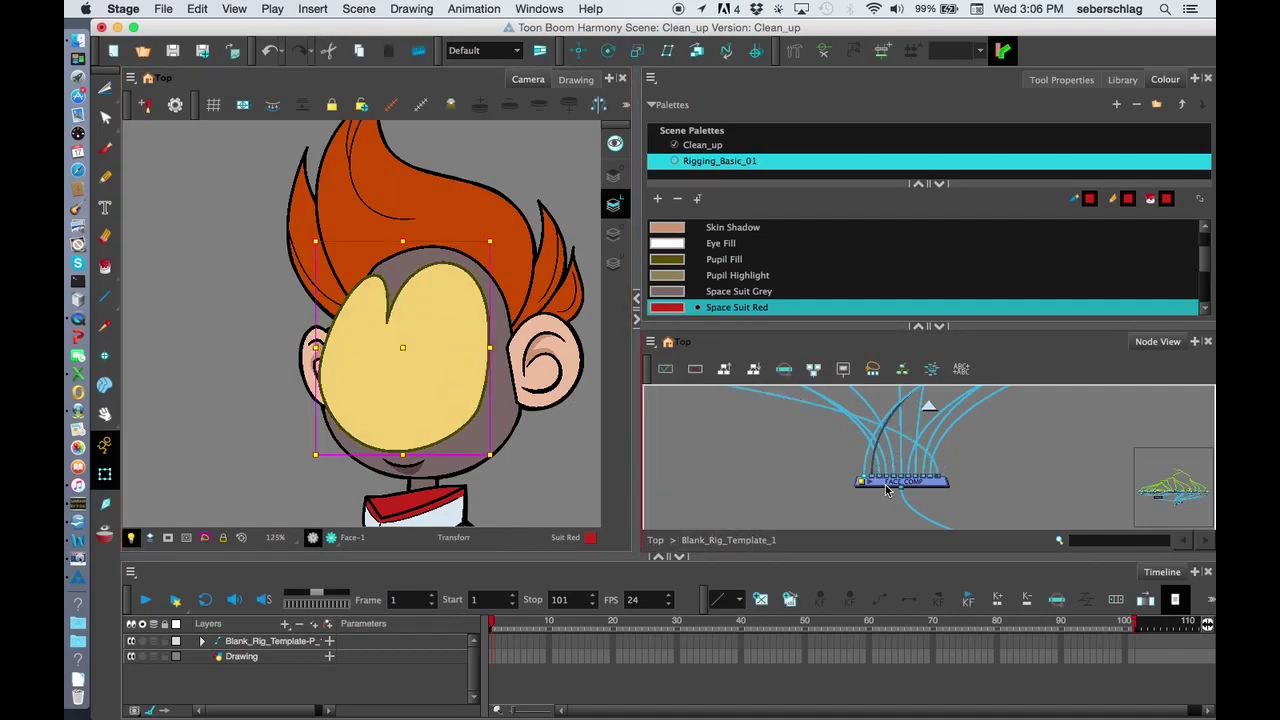
key(2)
mouse_move(833, 500)
mouse_down()
mouse_move(743, 500)
mouse_move(783, 488)
mouse_up()
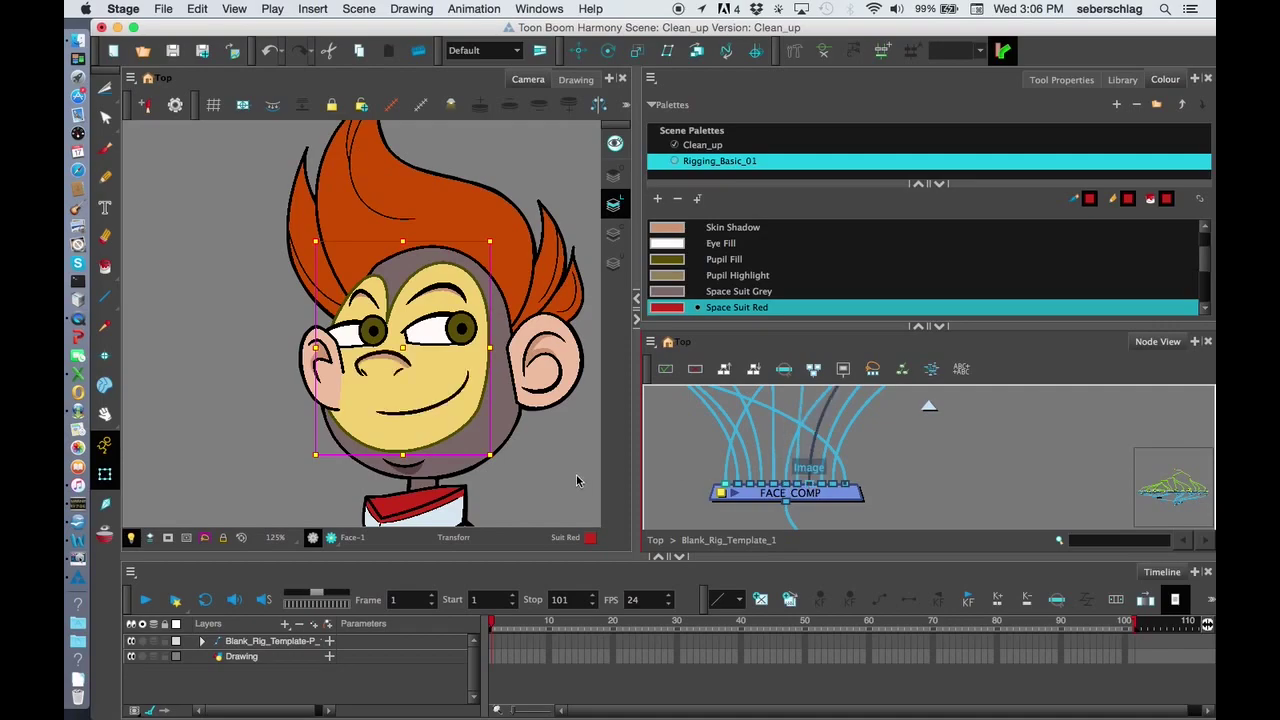
Step: Reconnect the left ear's cable to the last input port of FACE_COMP to place the ear behind the face
click(549, 450)
key(2)
key(space)
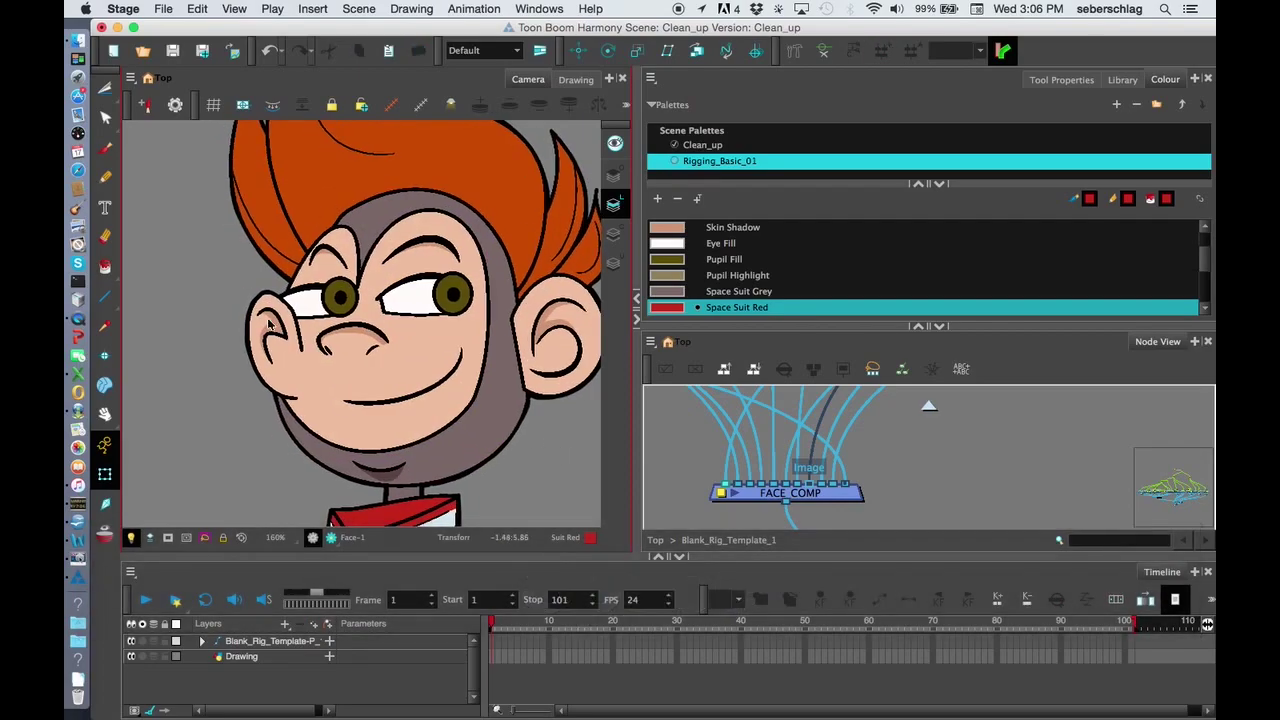
click(274, 346)
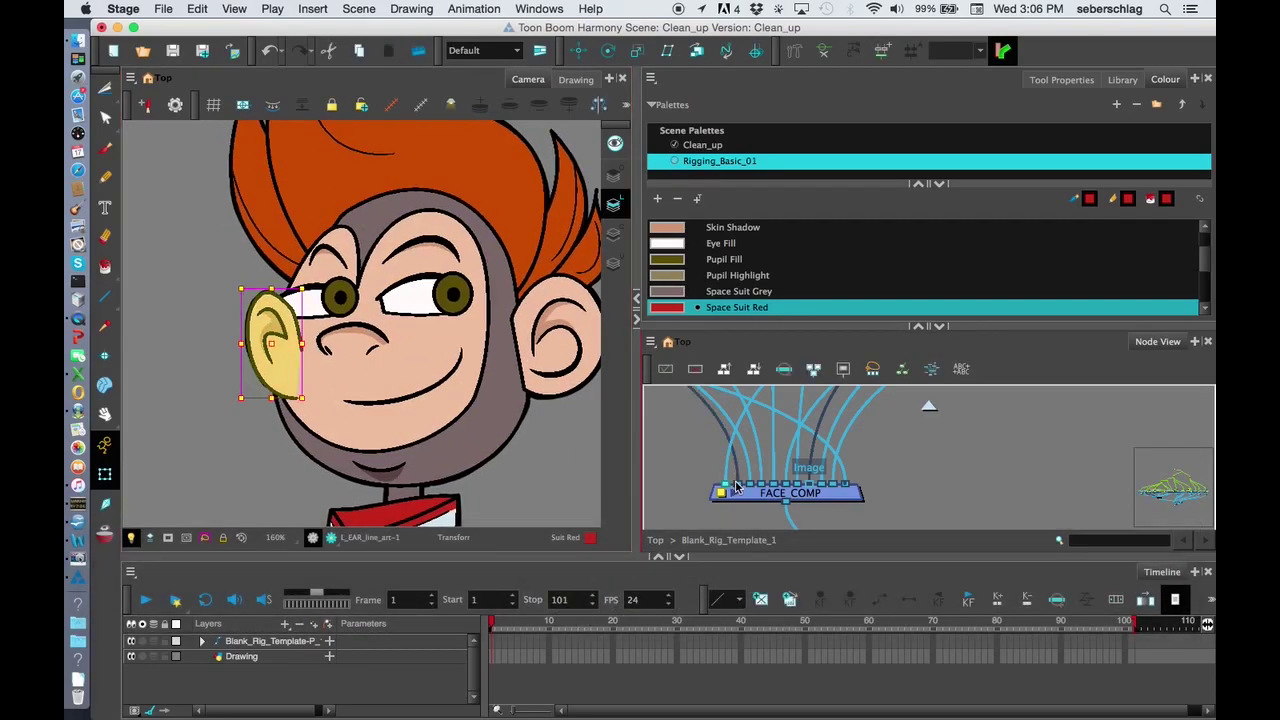
drag(818, 452, 845, 482)
click(527, 457)
Step: Examine the layer order of the reordered head, including the ears, eyes and pupils
key(1)
key(1)
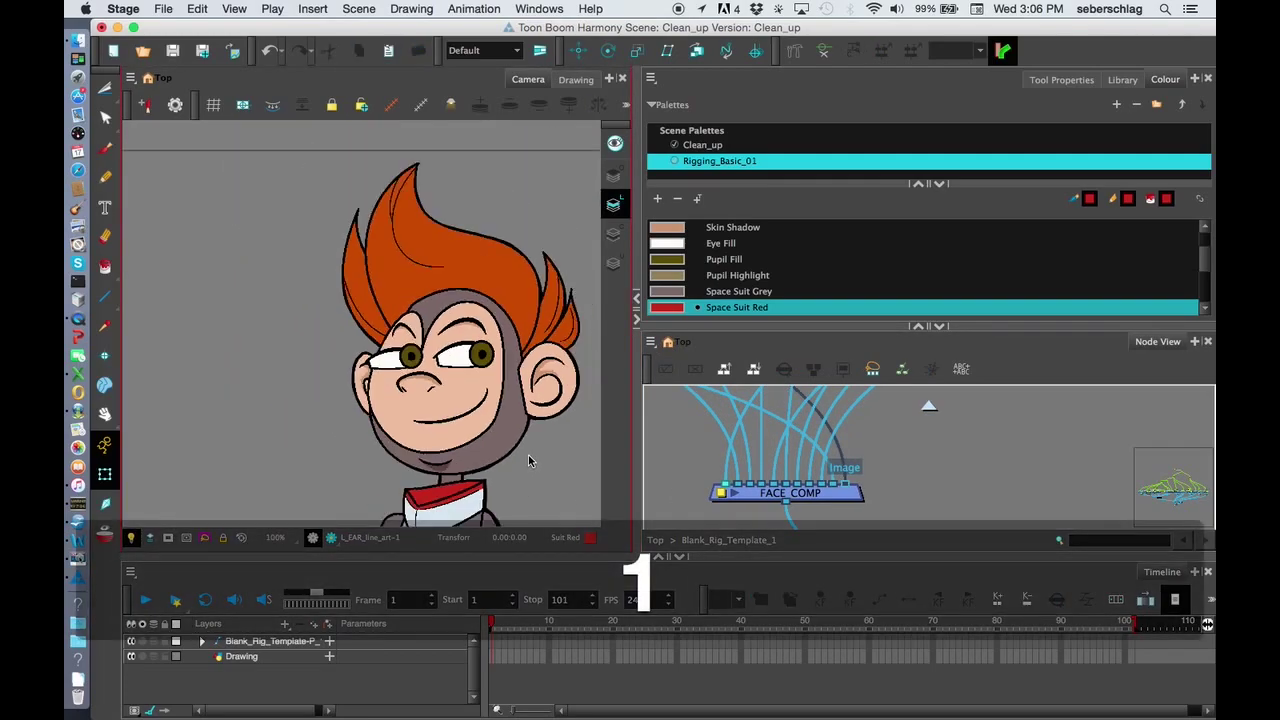
key(space)
drag(528, 454, 538, 398)
key(2)
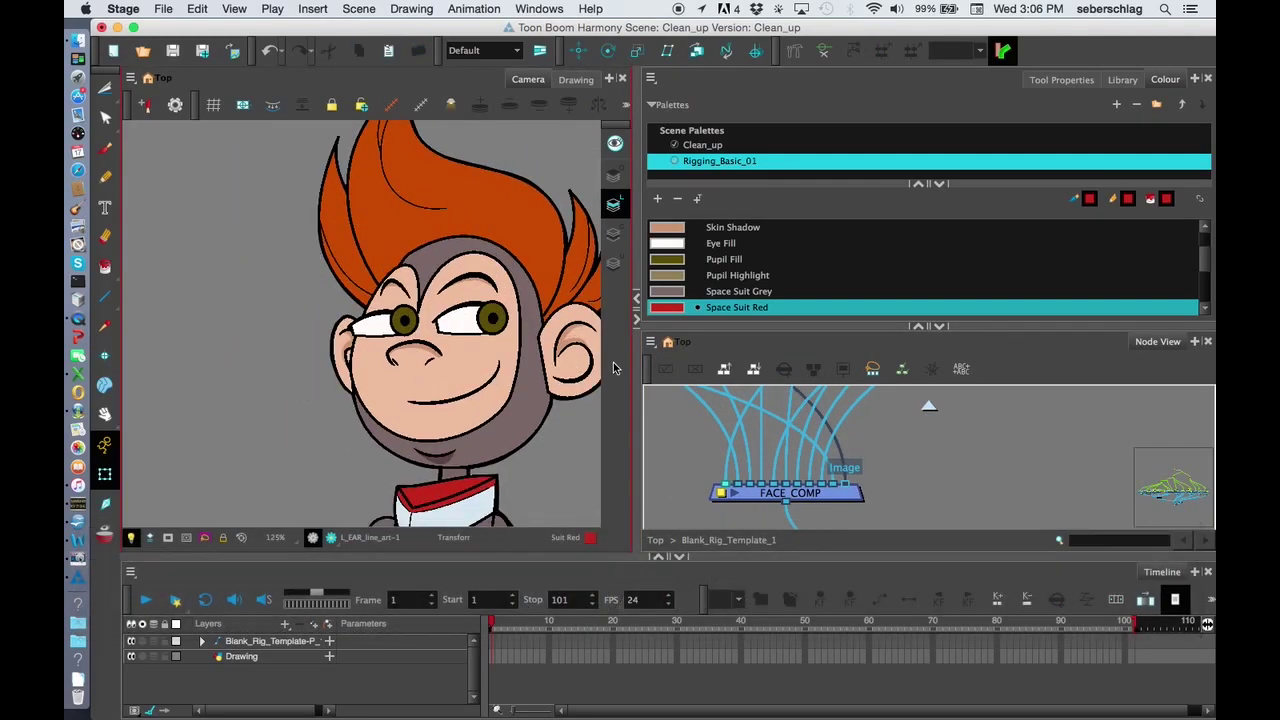
key(space)
drag(515, 375, 479, 347)
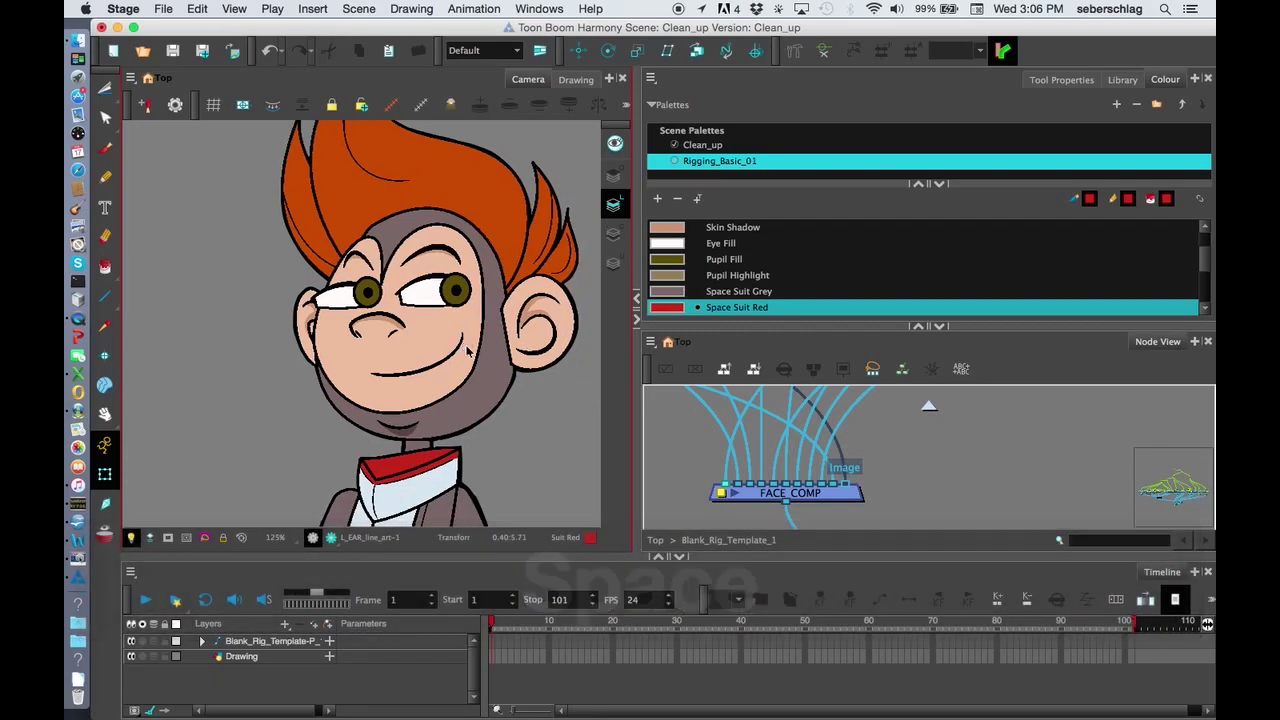
key(2)
click(447, 272)
click(270, 287)
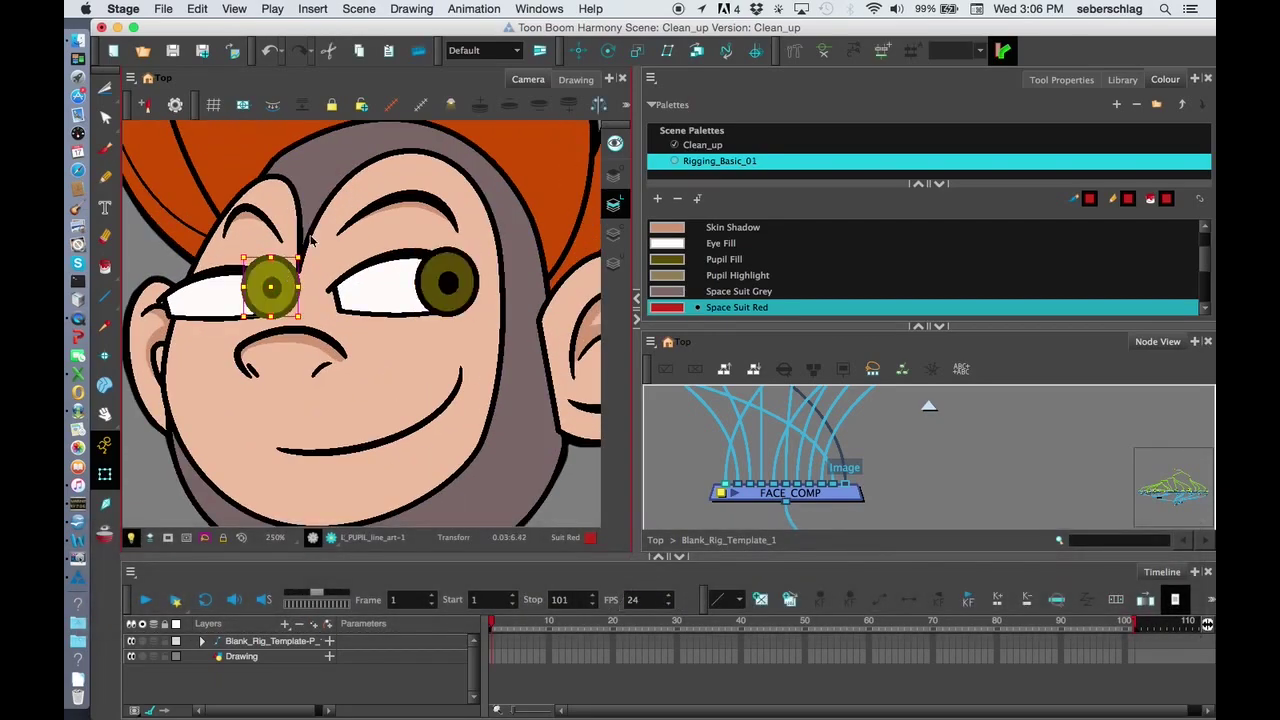
key(1)
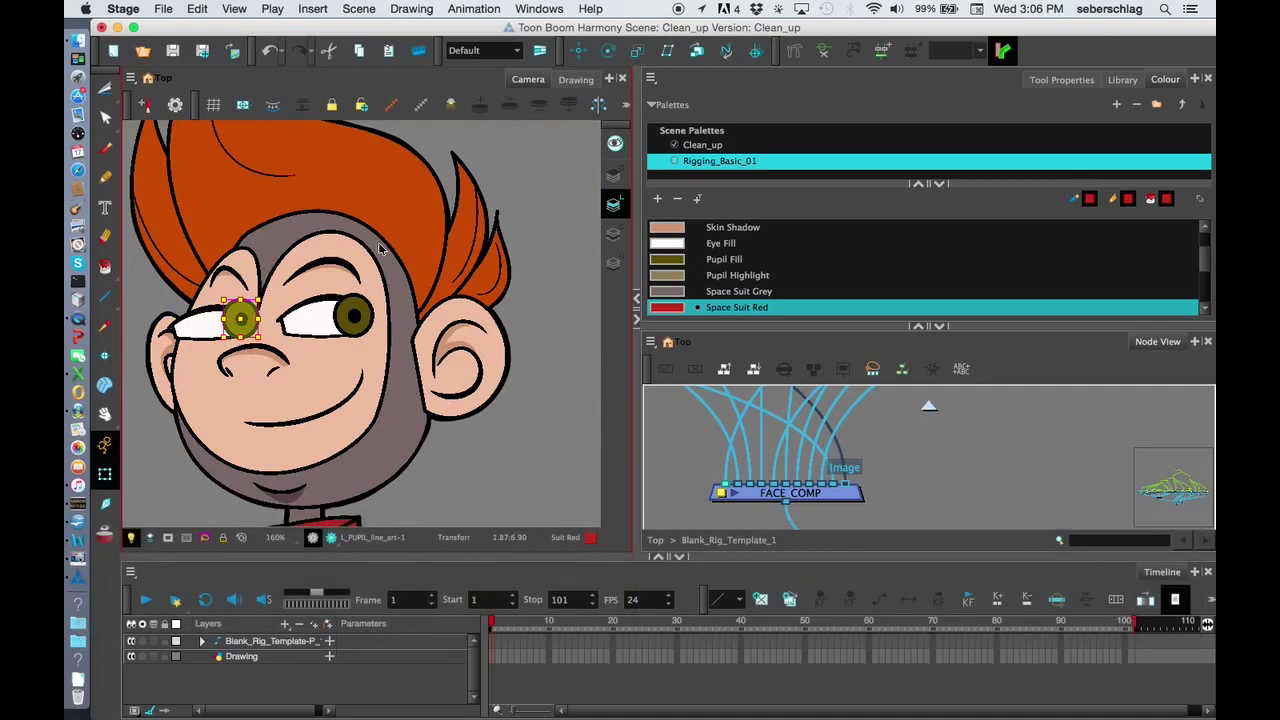
key(space)
drag(432, 451, 467, 334)
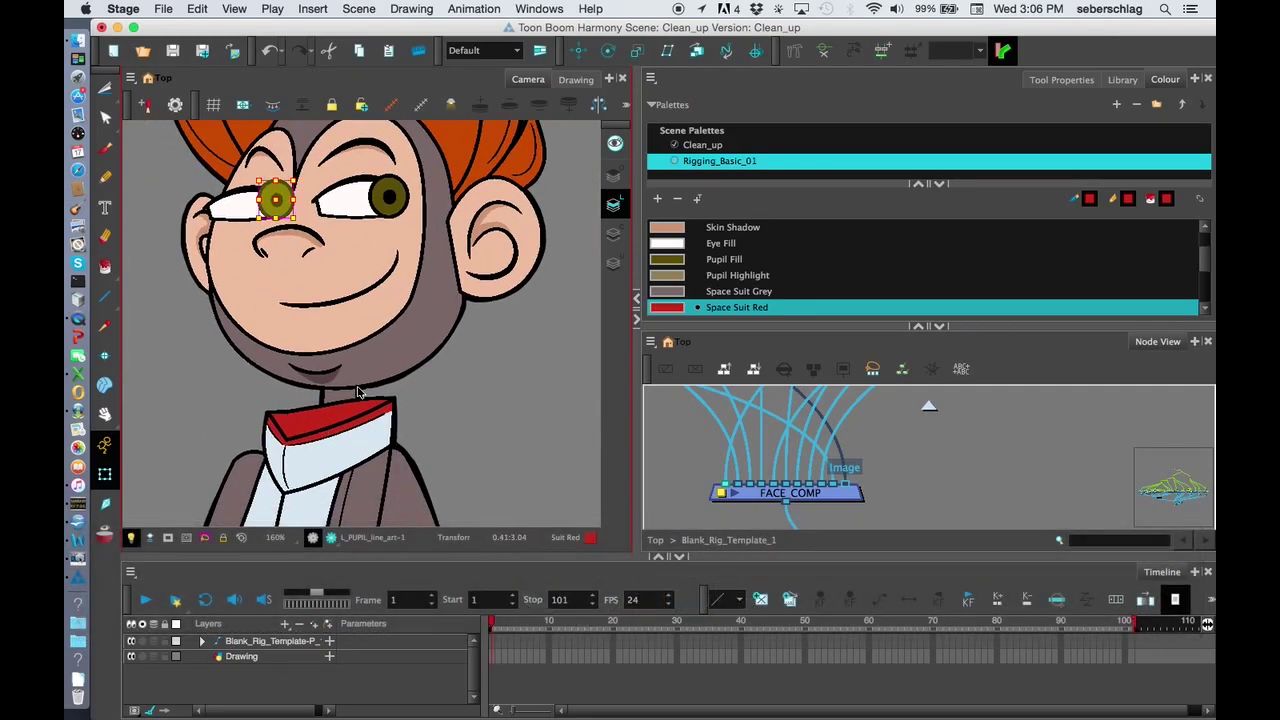
Step: Select the right upper arm drawing and examine how it overlaps the torso
key(1)
key(space)
drag(449, 463, 449, 362)
click(396, 280)
key(2)
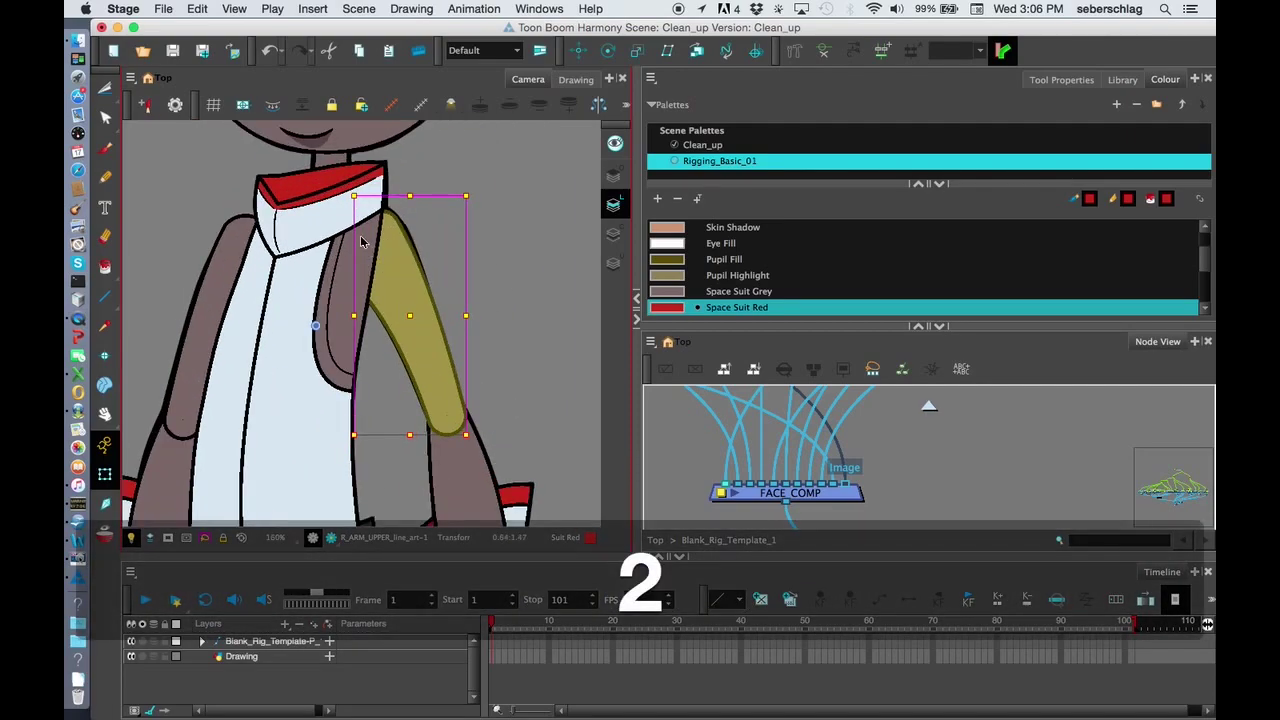
key(1)
click(482, 396)
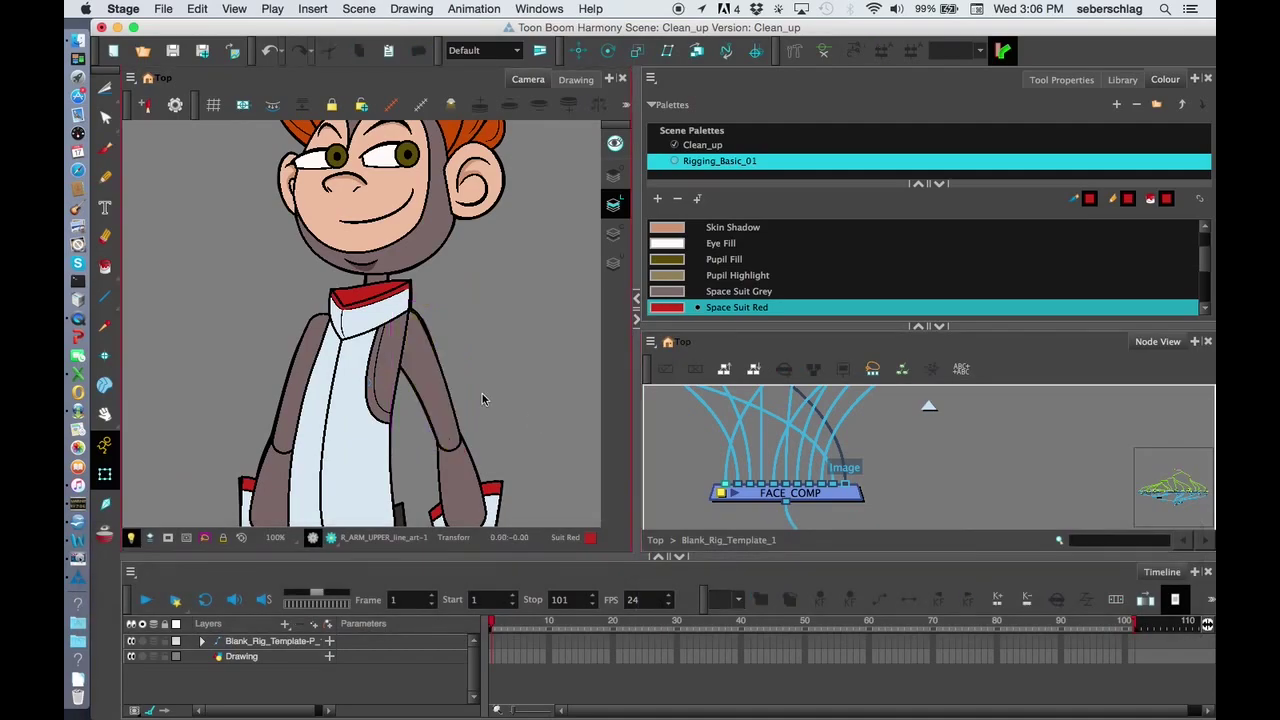
click(434, 380)
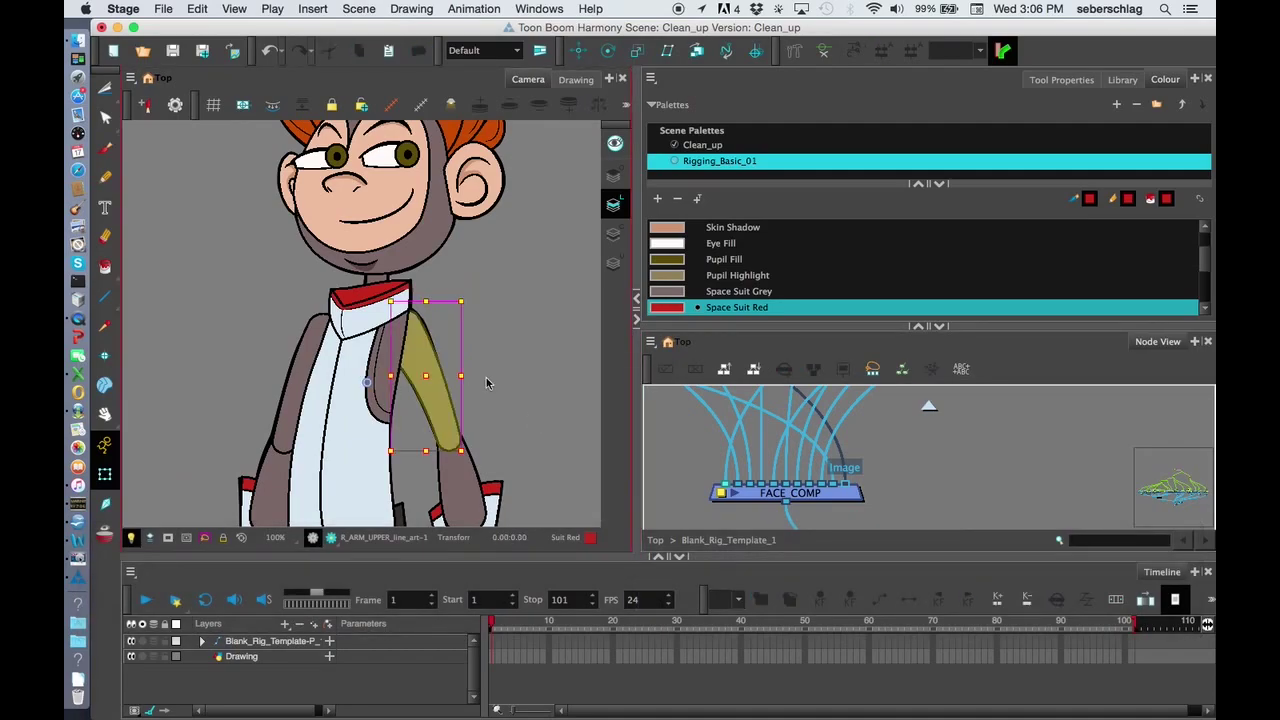
Step: Locate the left arm's composite node in the network and select it to identify its parts
click(987, 468)
key(1)
key(1)
key(1)
key(1)
key(1)
key(space)
drag(1036, 463, 752, 435)
drag(1103, 454, 700, 455)
key(2)
key(1)
key(2)
key(space)
drag(965, 480, 899, 545)
Step: Select the R_ARM_COMP composite node that combines the right arm's parts
key(1)
key(space)
drag(846, 441, 762, 401)
drag(1027, 481, 865, 431)
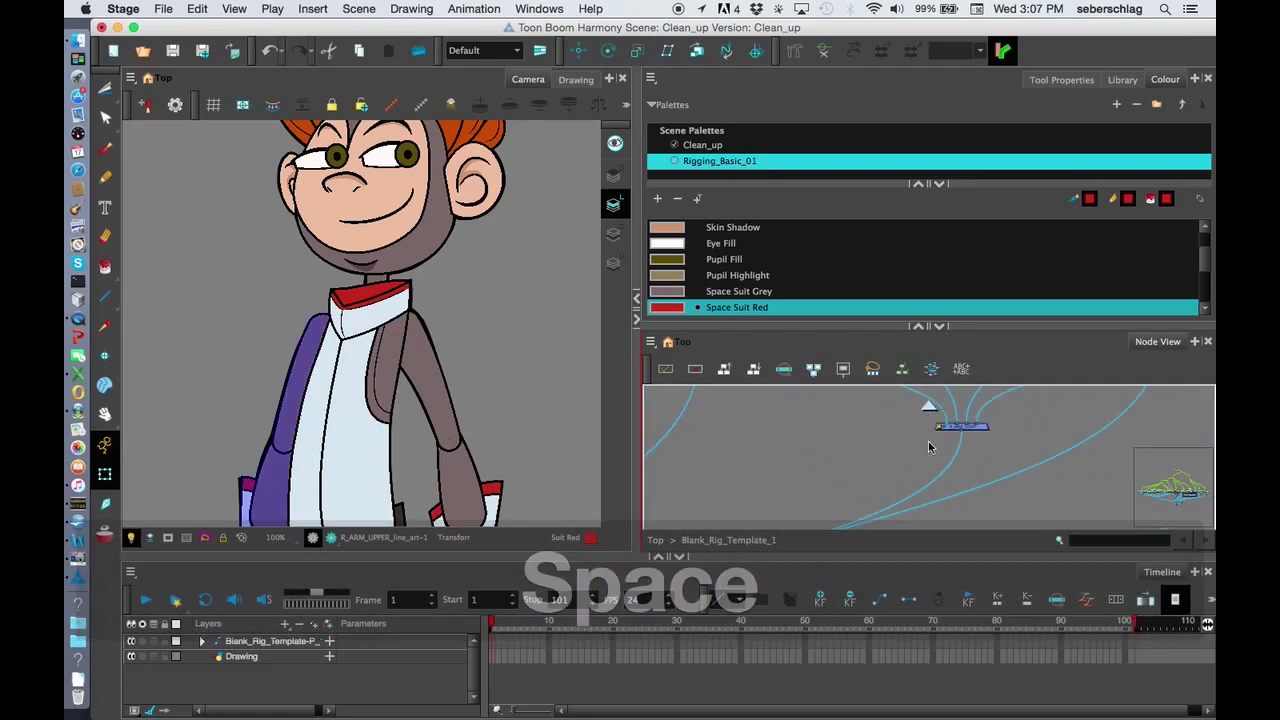
key(2)
key(2)
drag(973, 424, 958, 443)
key(space)
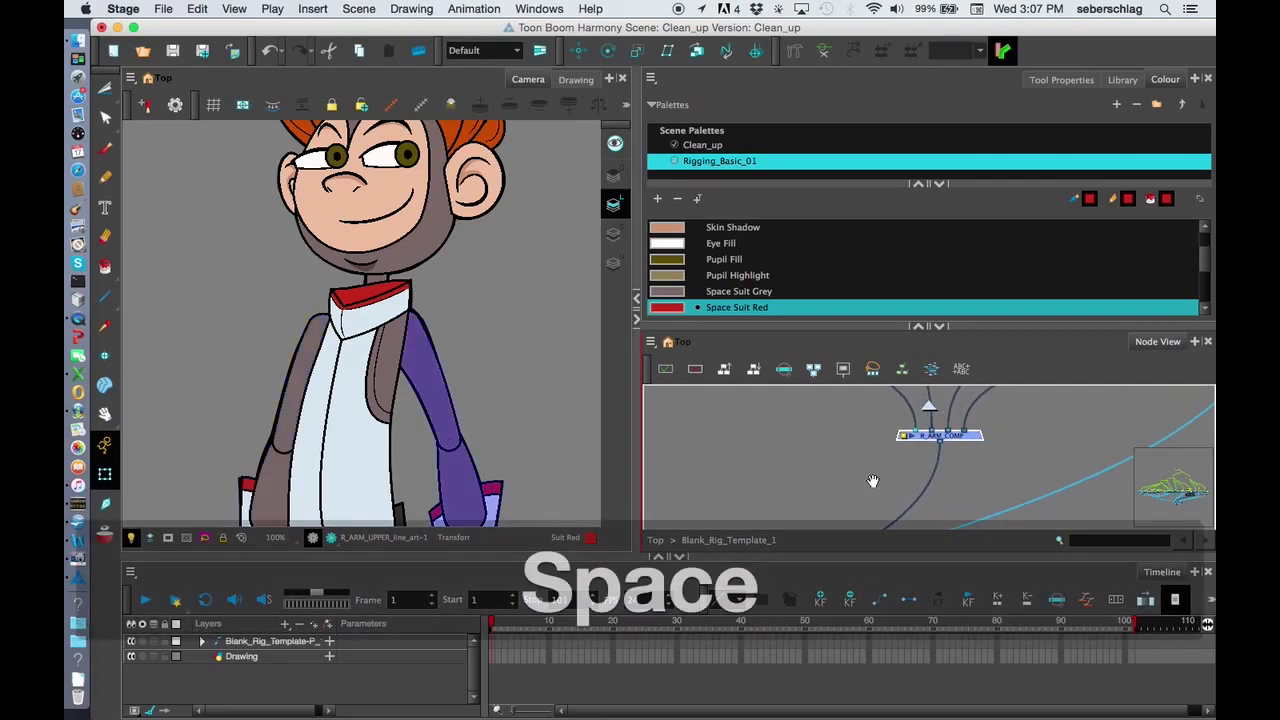
Step: Reconnect the right arm composite's cable to the first input port of UPPER_BODY_COMP, placing the arm in front of the torso
drag(871, 480, 893, 409)
drag(755, 491, 994, 357)
key(space)
drag(852, 459, 818, 434)
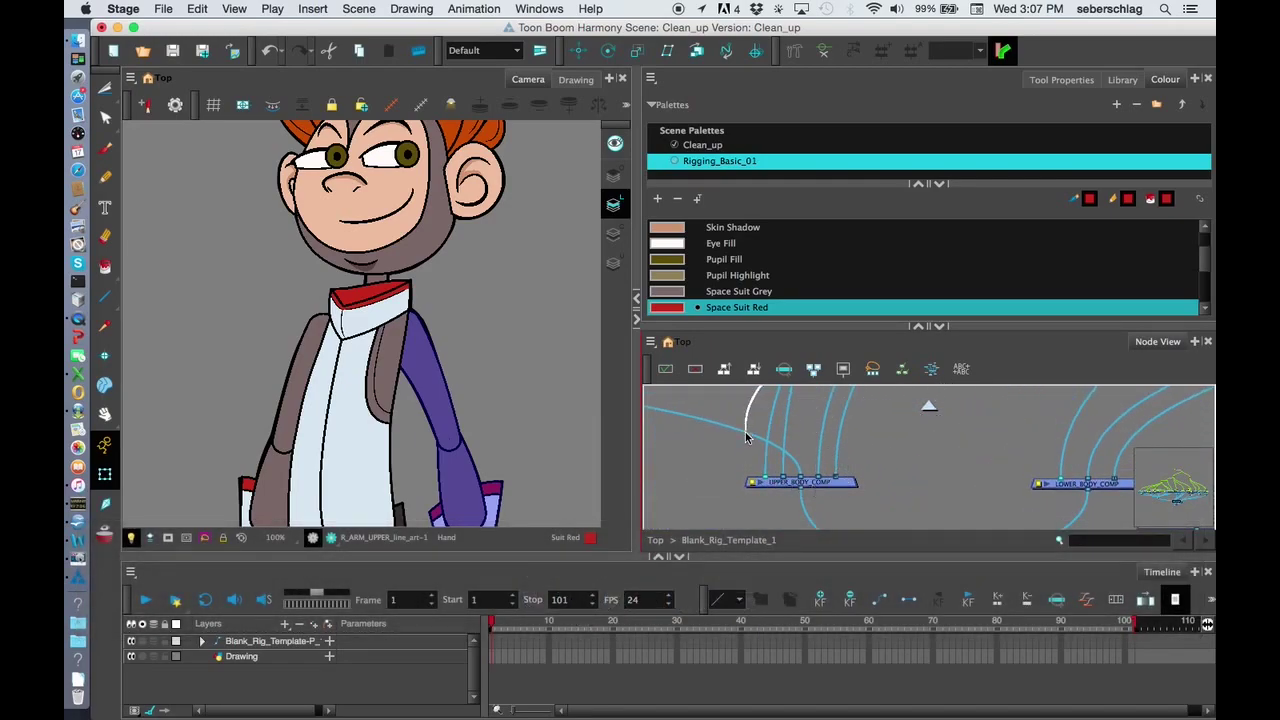
drag(750, 478, 756, 485)
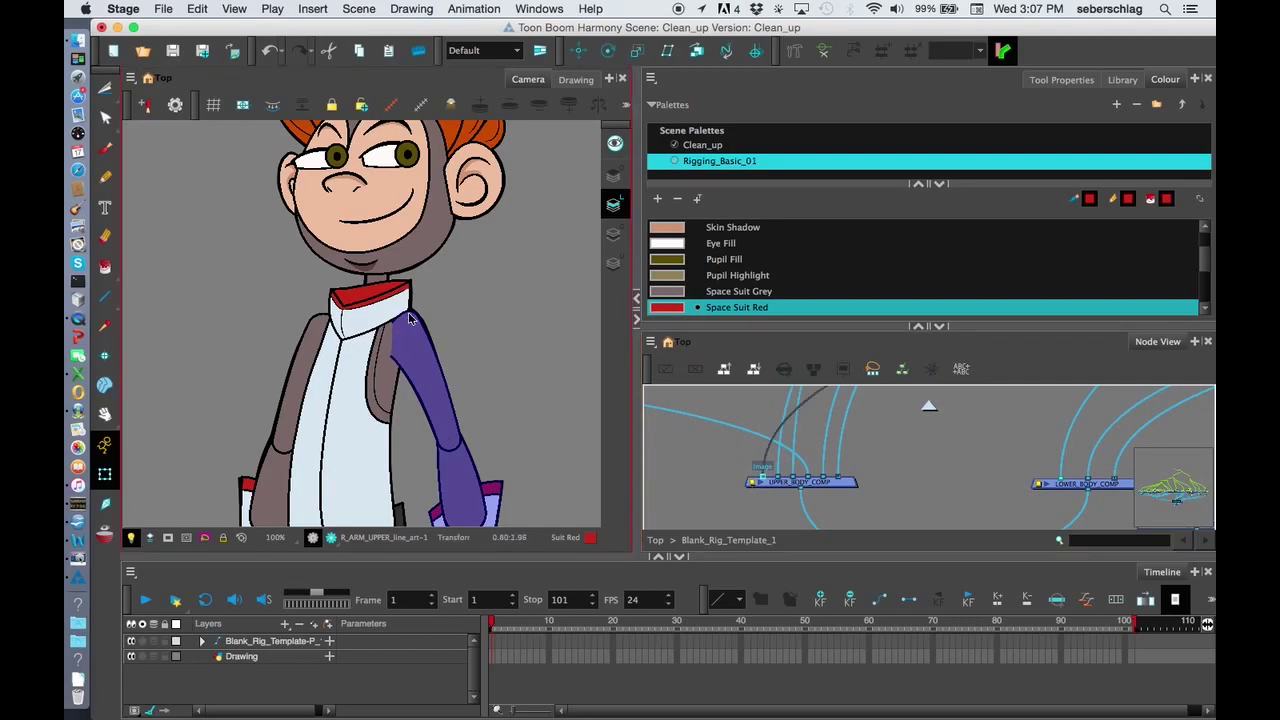
key(space)
drag(468, 395, 467, 271)
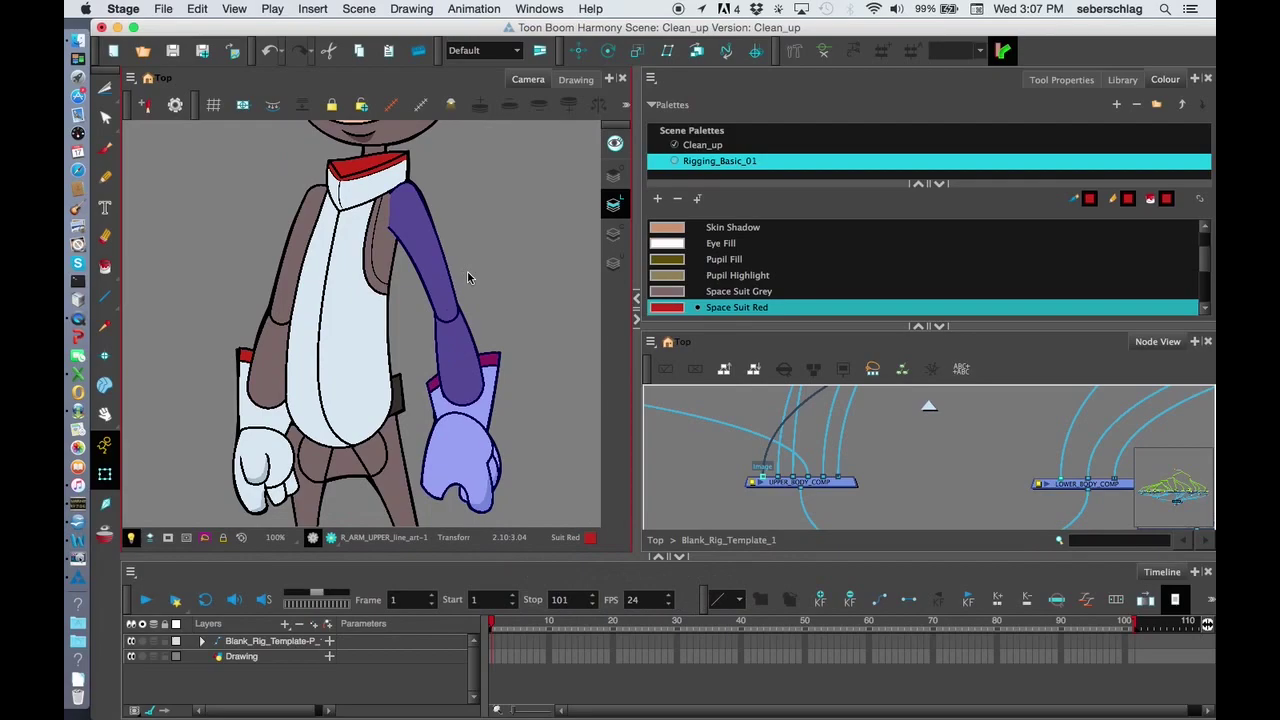
click(518, 381)
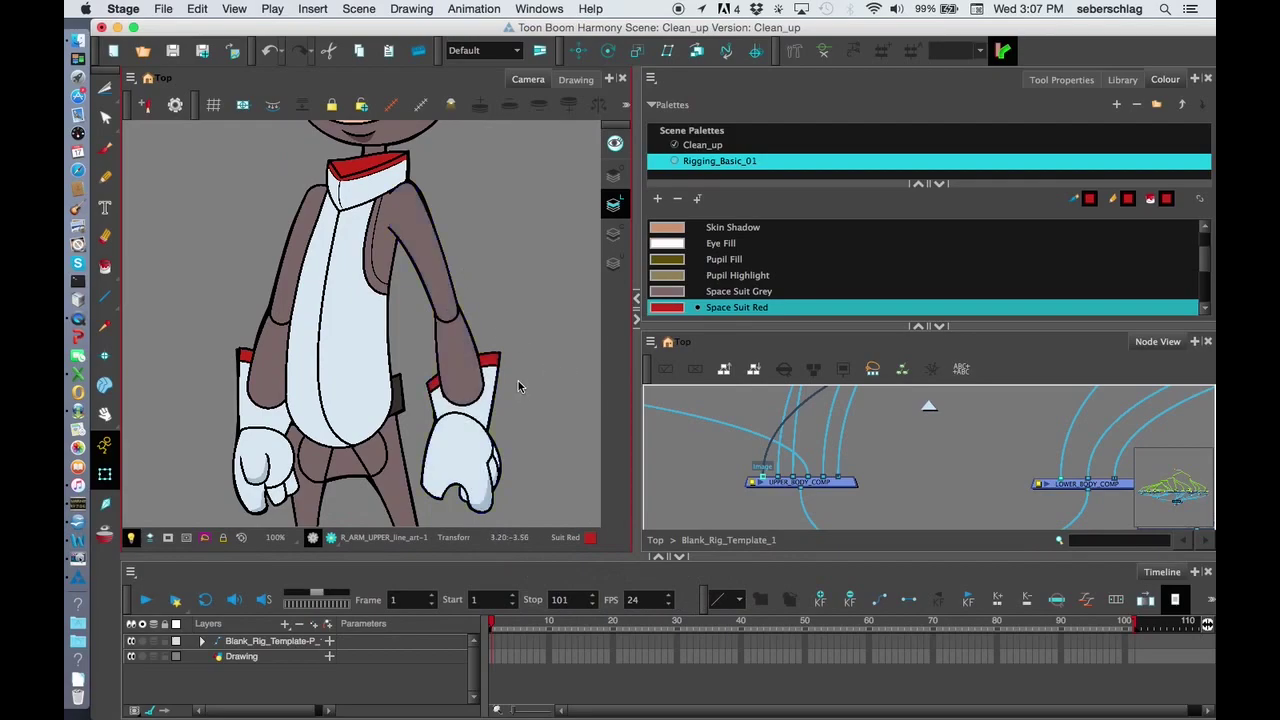
Step: Examine how the right and left wrist drawings overlap the lower arms and locate their nodes in the network
click(494, 396)
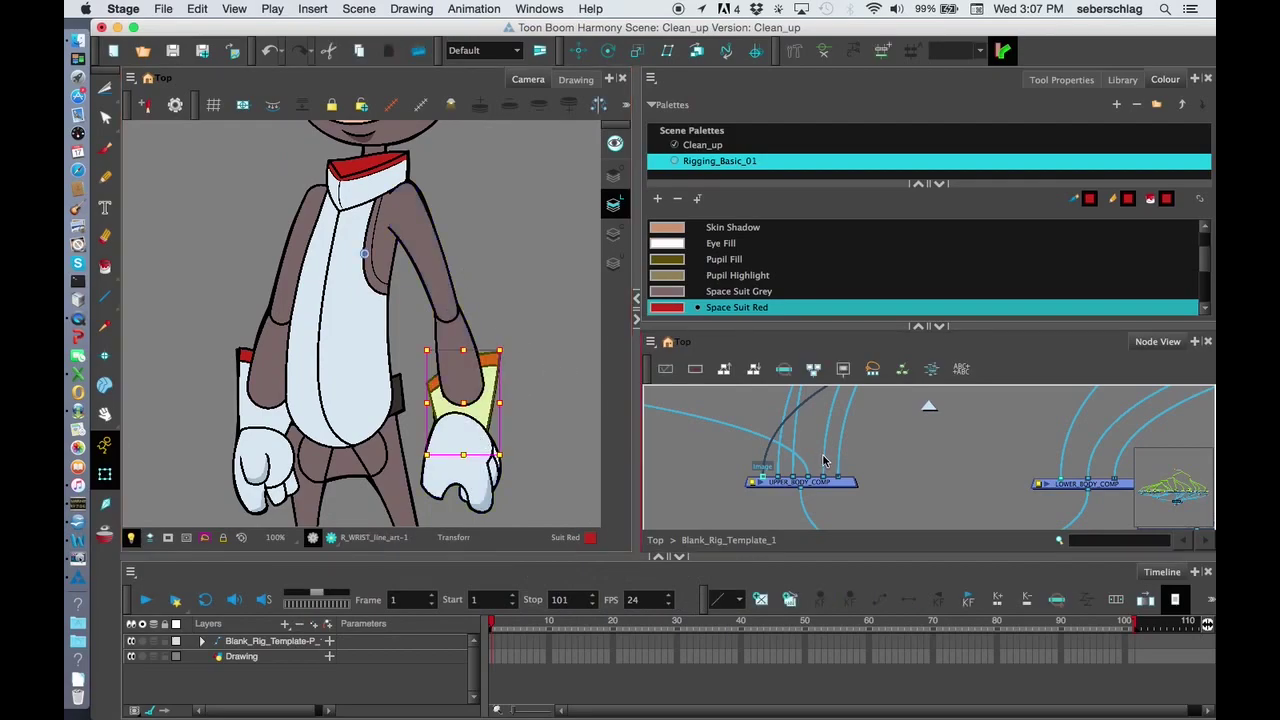
key(o)
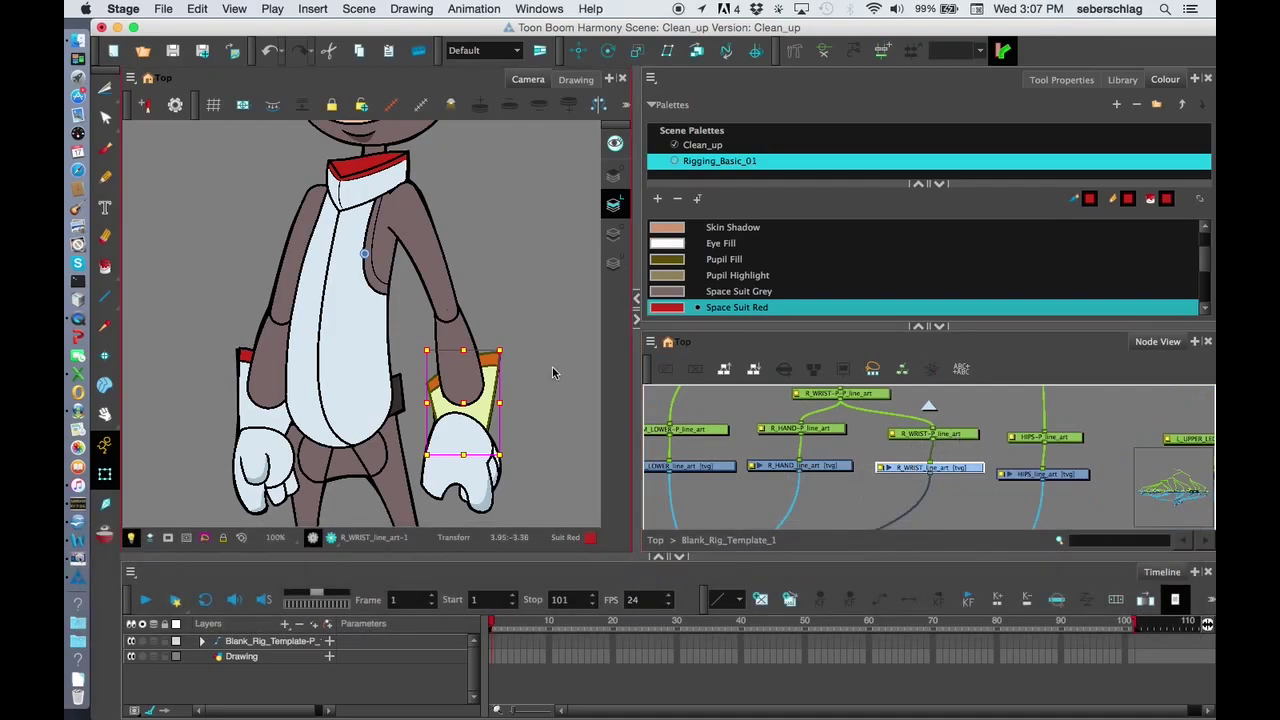
click(497, 375)
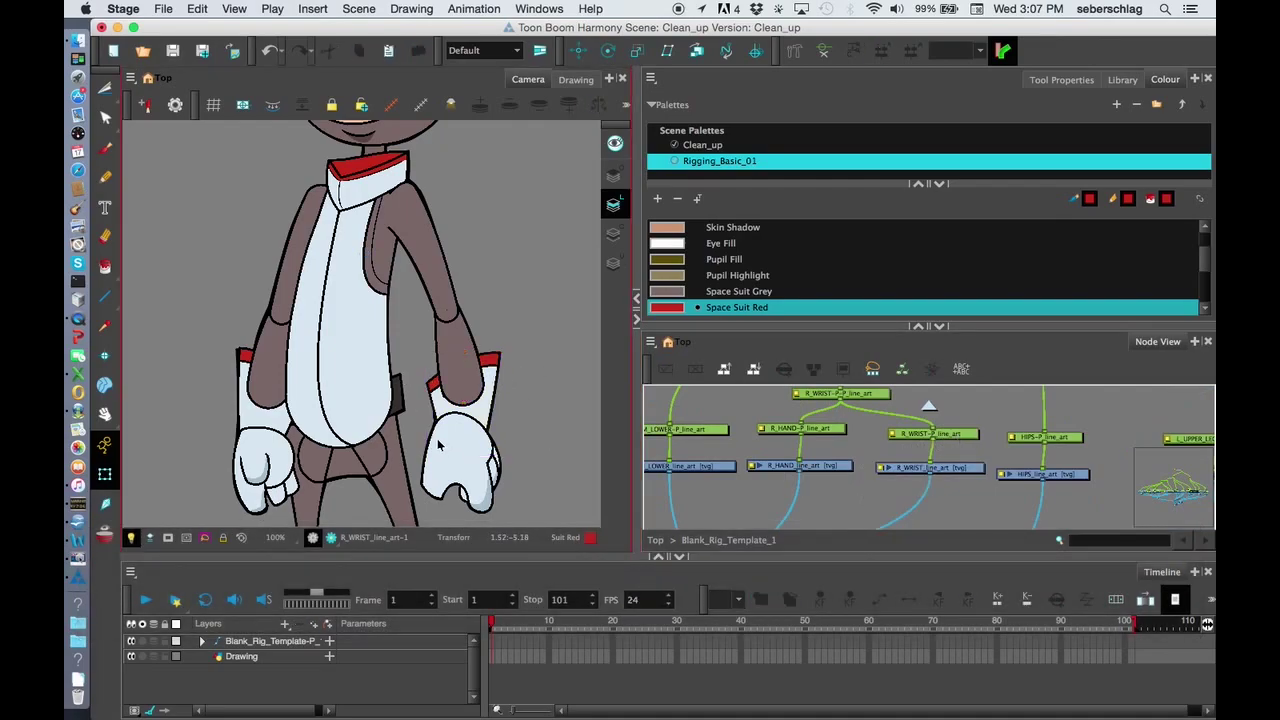
click(260, 422)
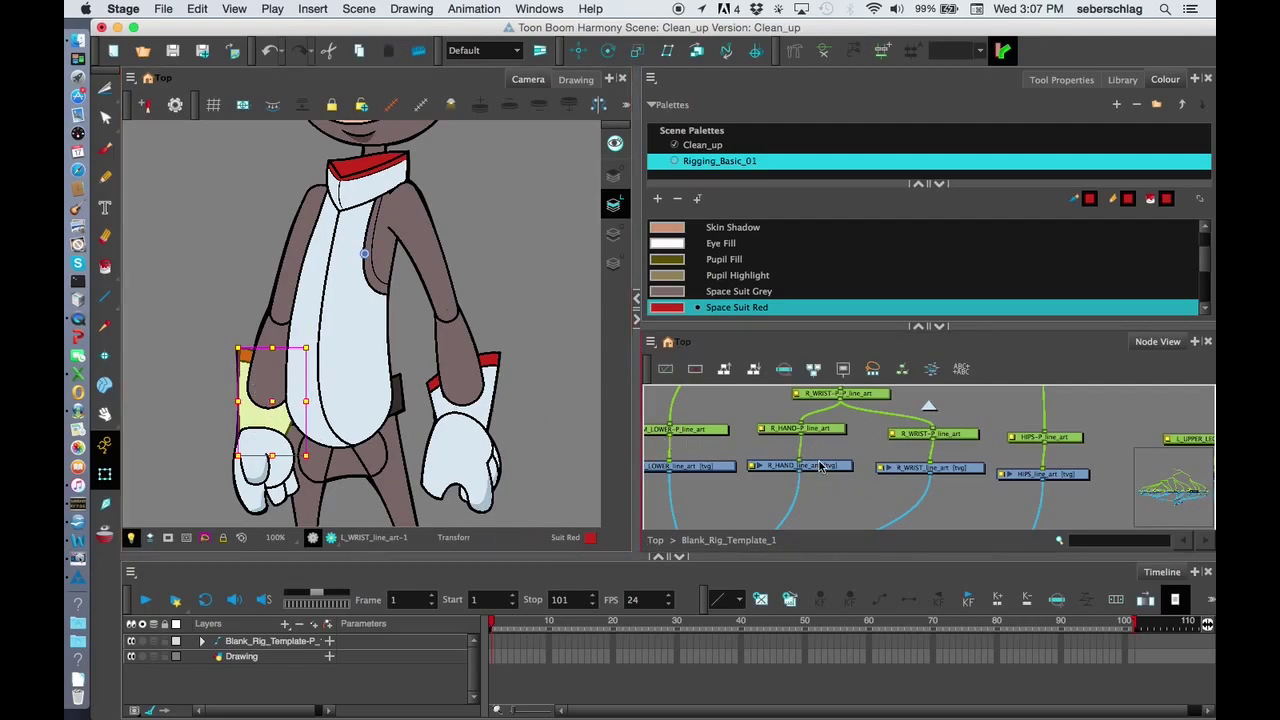
key(o)
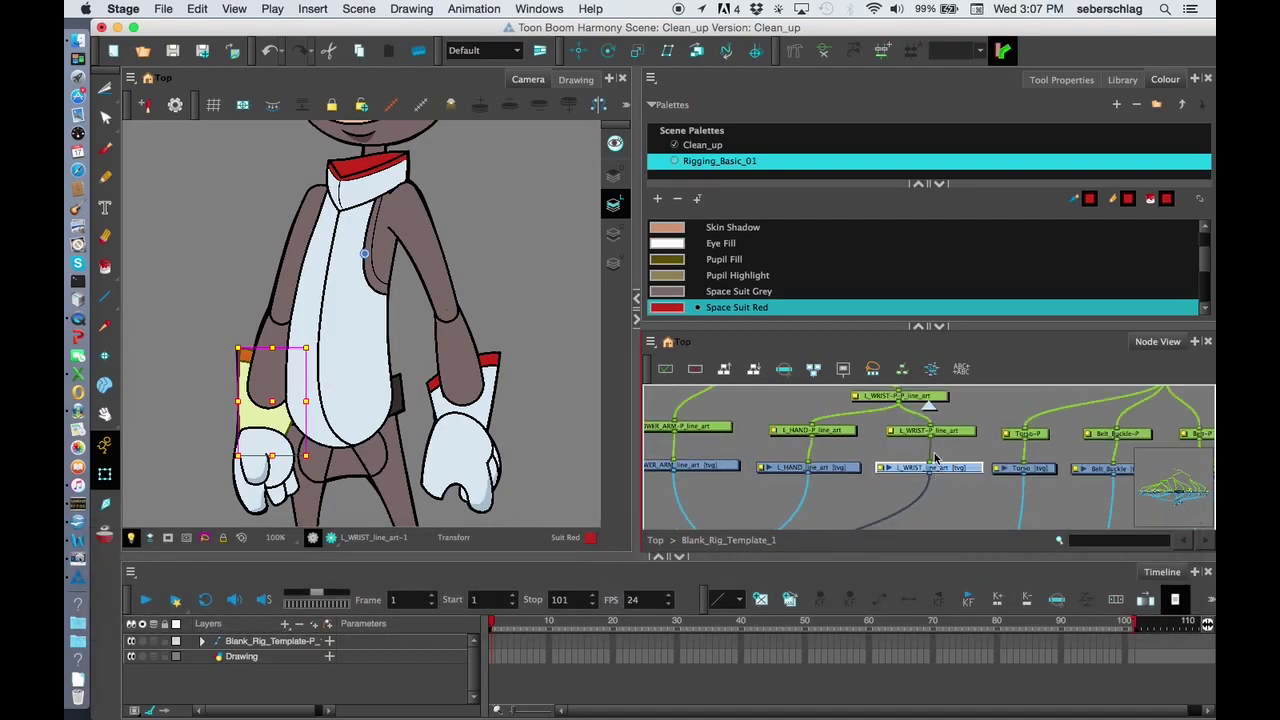
click(539, 392)
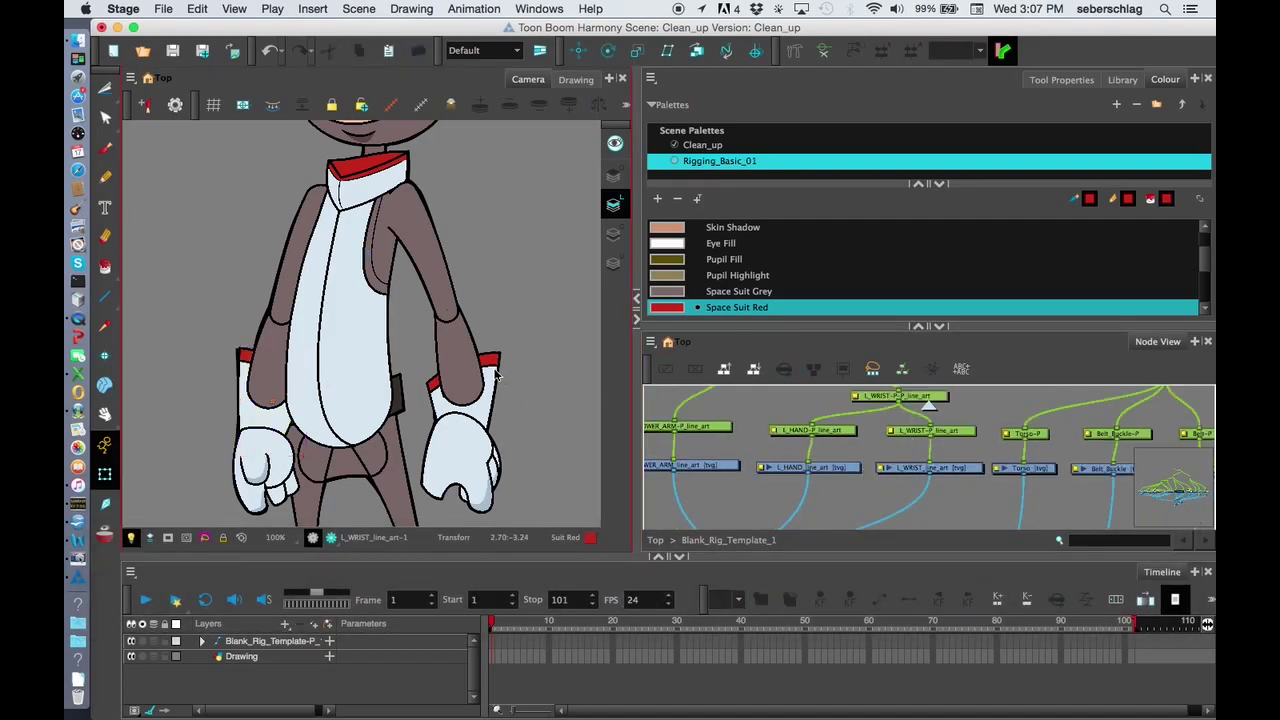
Step: Move the right wrist's cable to the second input port of R_ARM_COMP so the cuff covers the lower arm
click(495, 373)
key(o)
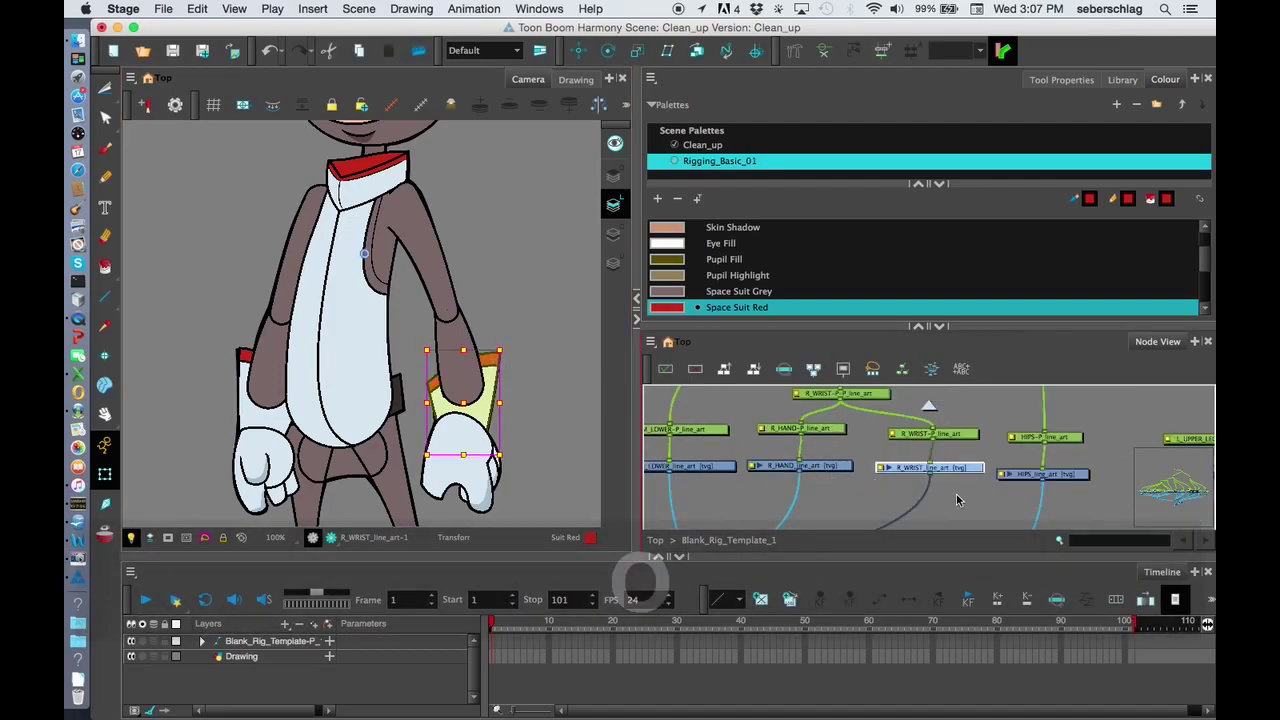
key(space)
mouse_move(826, 478)
mouse_down()
mouse_move(950, 470)
mouse_move(960, 455)
mouse_move(923, 443)
mouse_move(845, 473)
mouse_up()
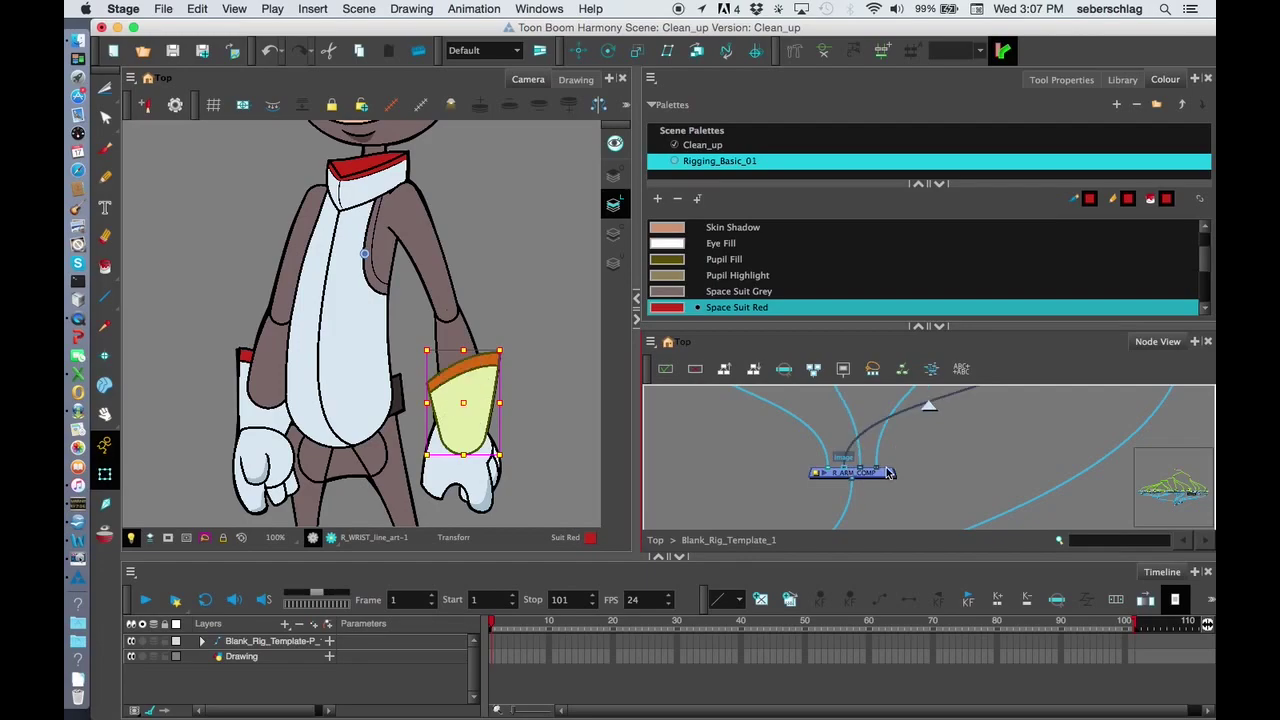
click(523, 419)
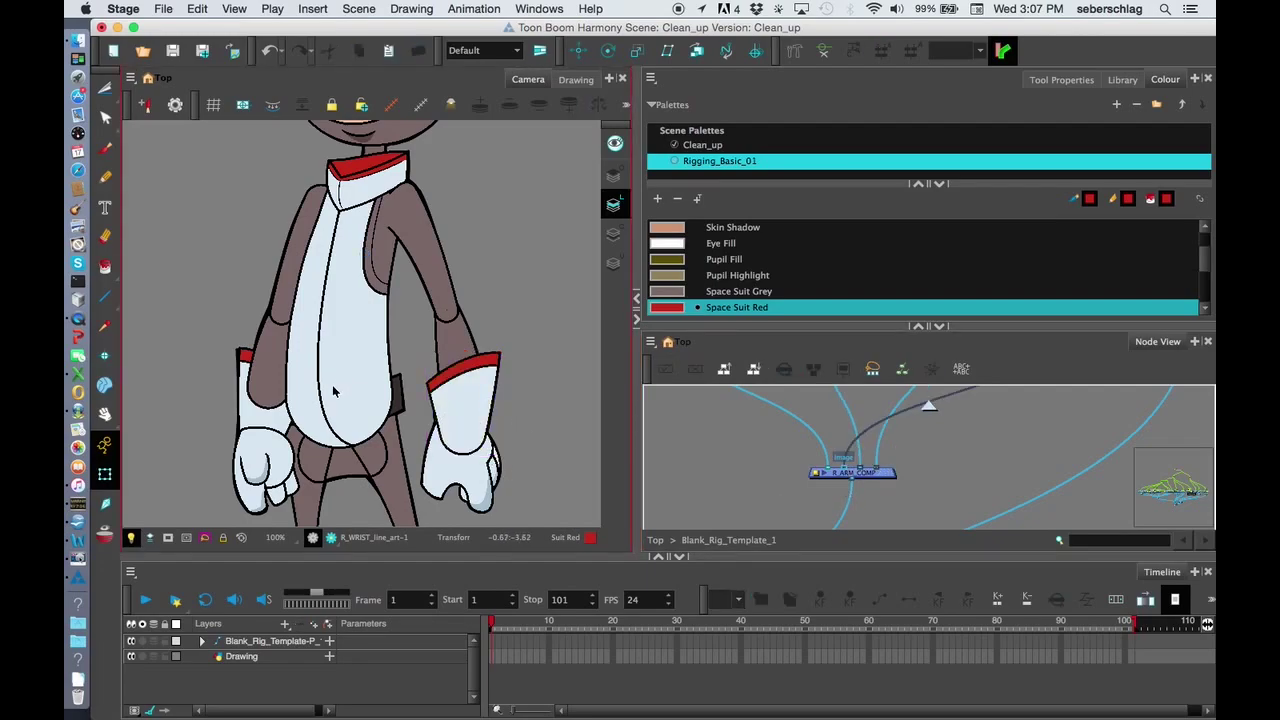
Step: Move the left wrist's cable to the second input port of L_ARM_COMP so the cuff covers the lower arm
click(261, 421)
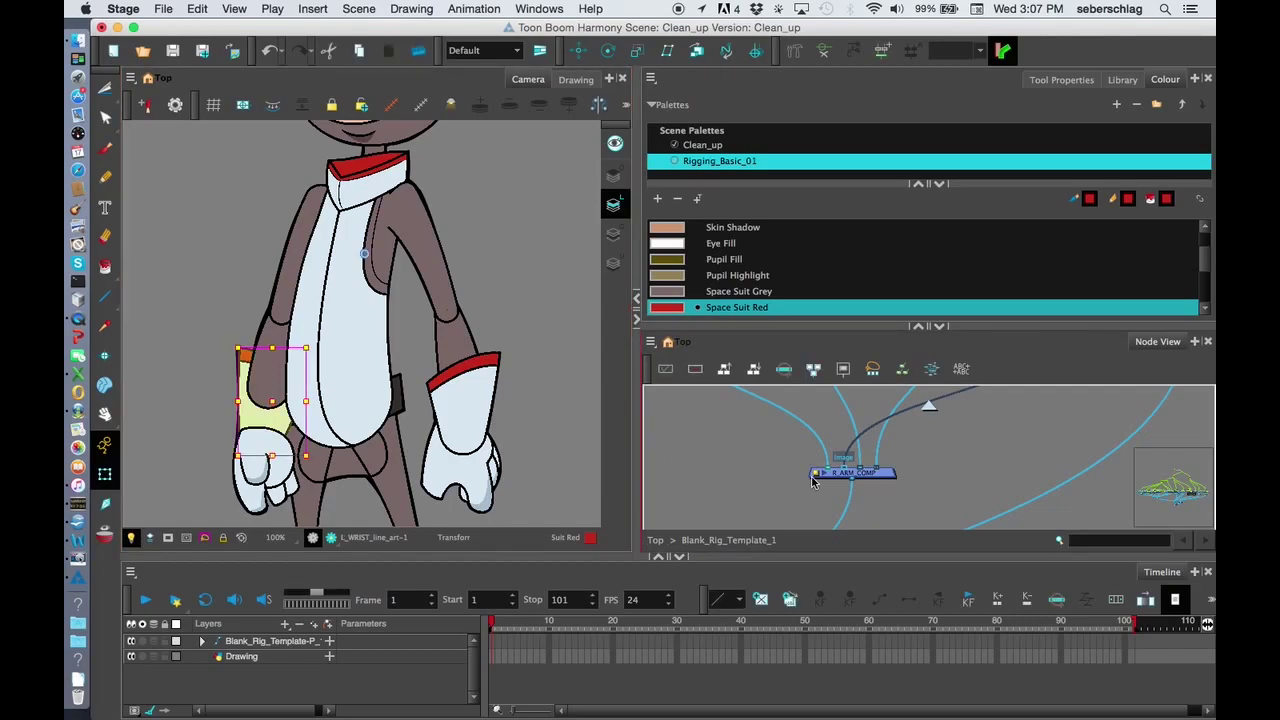
key(o)
key(space)
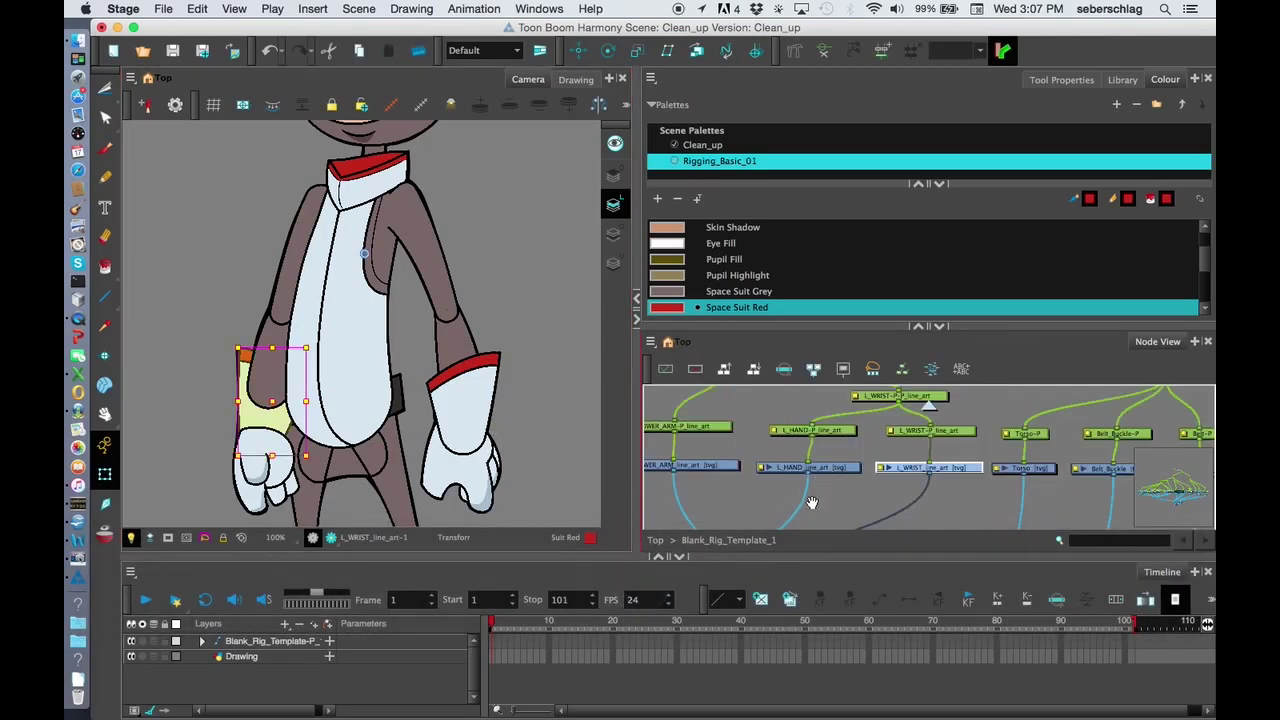
drag(812, 501, 882, 416)
drag(830, 507, 810, 512)
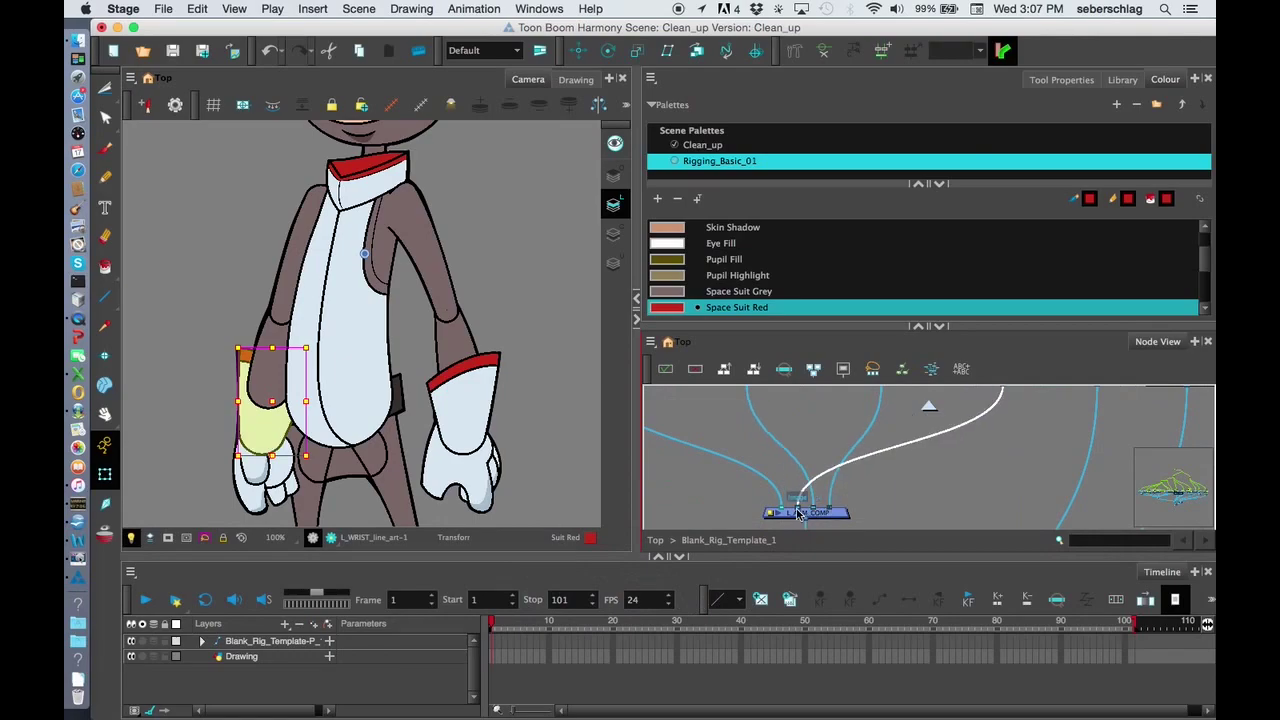
Step: Select the hips drawing and fill its empty outline with the Space Suit Grey colour
key(space)
drag(357, 478, 375, 400)
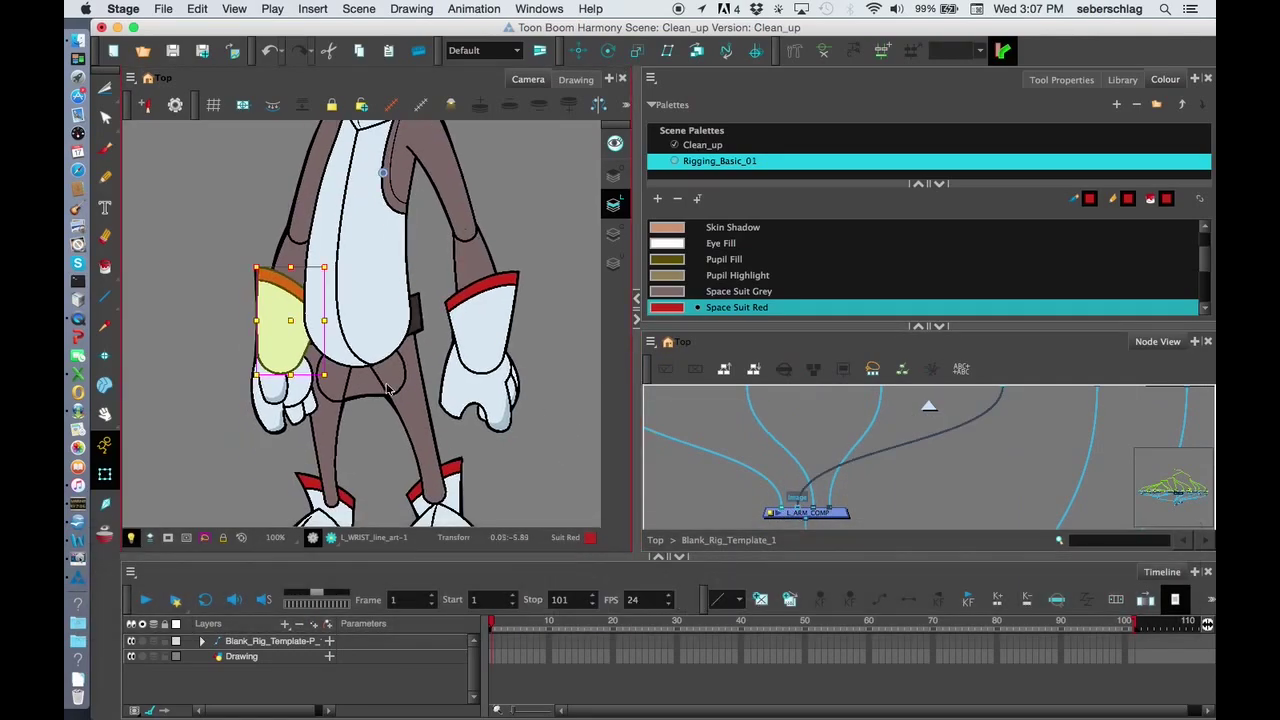
key(2)
key(2)
click(427, 355)
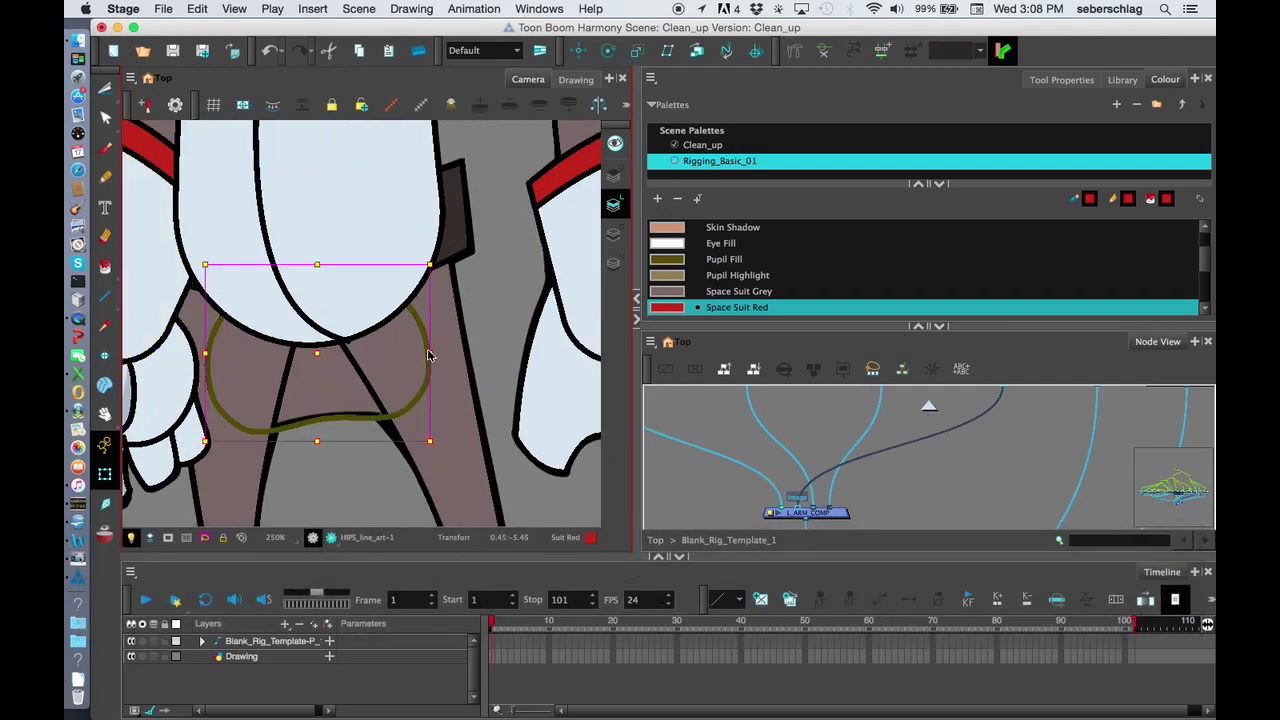
click(576, 79)
key(2)
drag(417, 414, 451, 286)
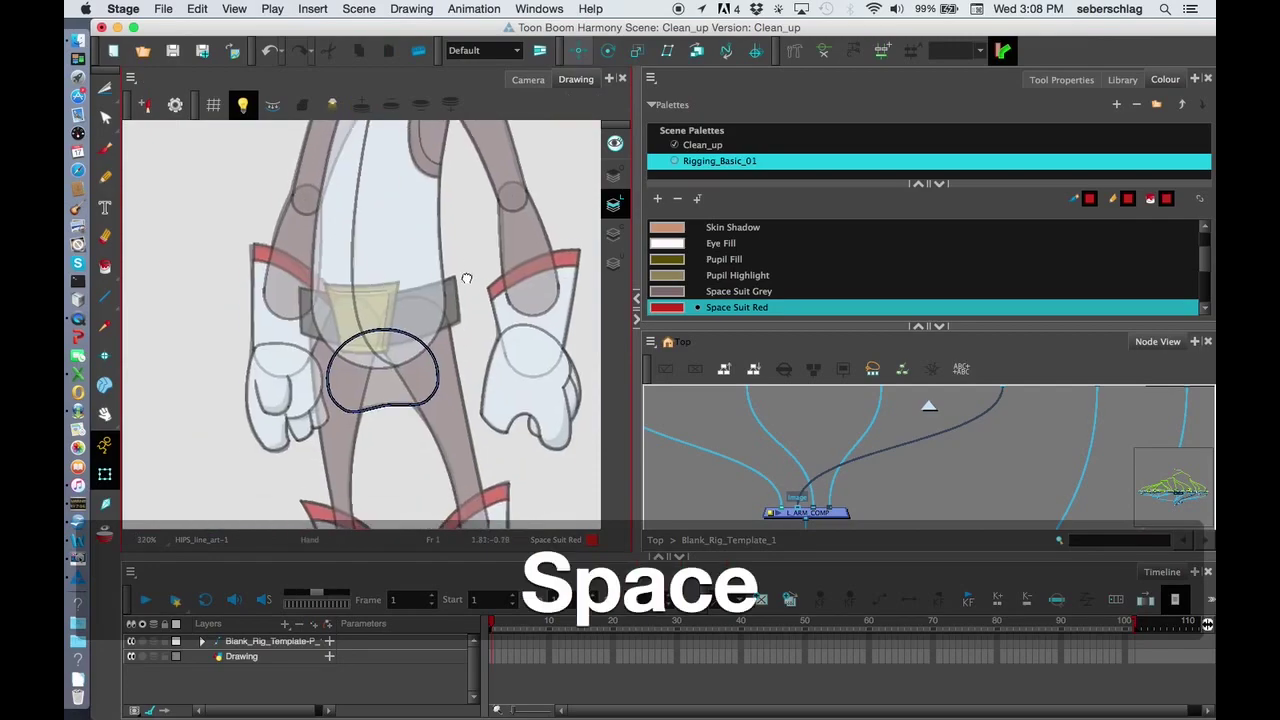
click(672, 292)
drag(107, 263, 150, 262)
click(383, 365)
click(528, 80)
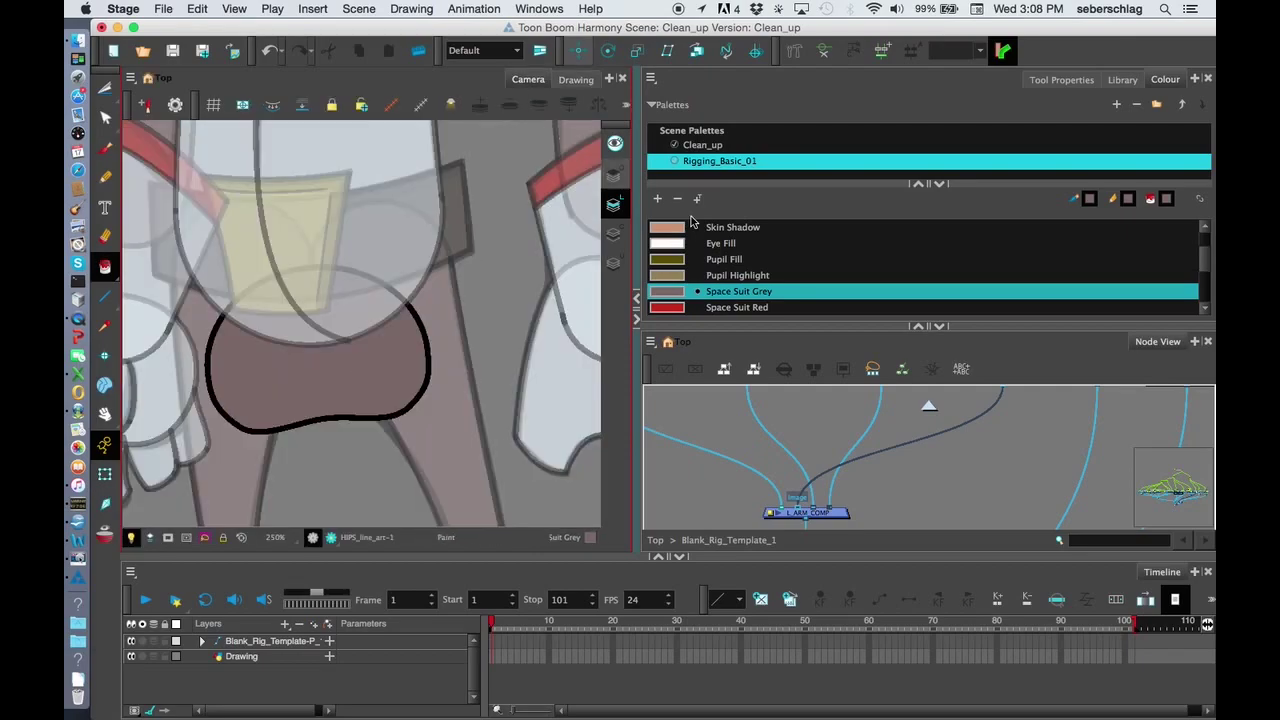
Step: Reconnect the hips' cable to the last input port of LOWER_BODY_COMP, placing the hips behind the legs
key(shift+t)
click(376, 376)
key(1)
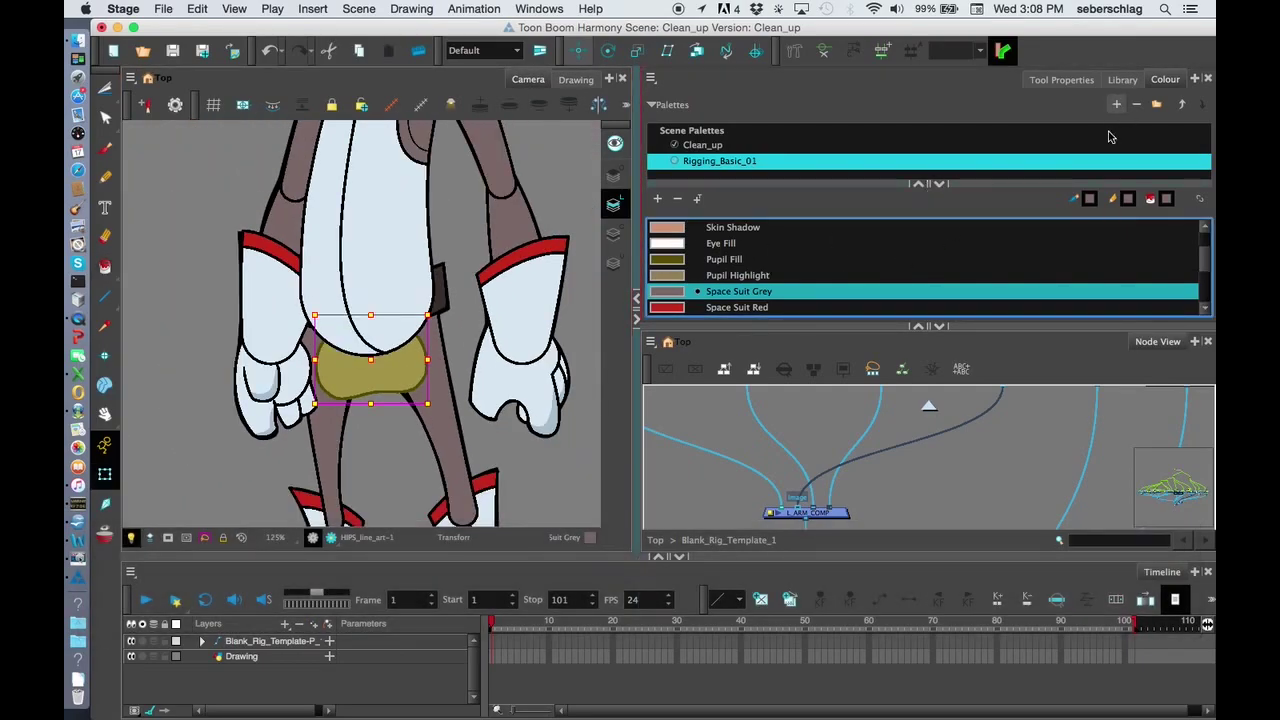
click(1163, 347)
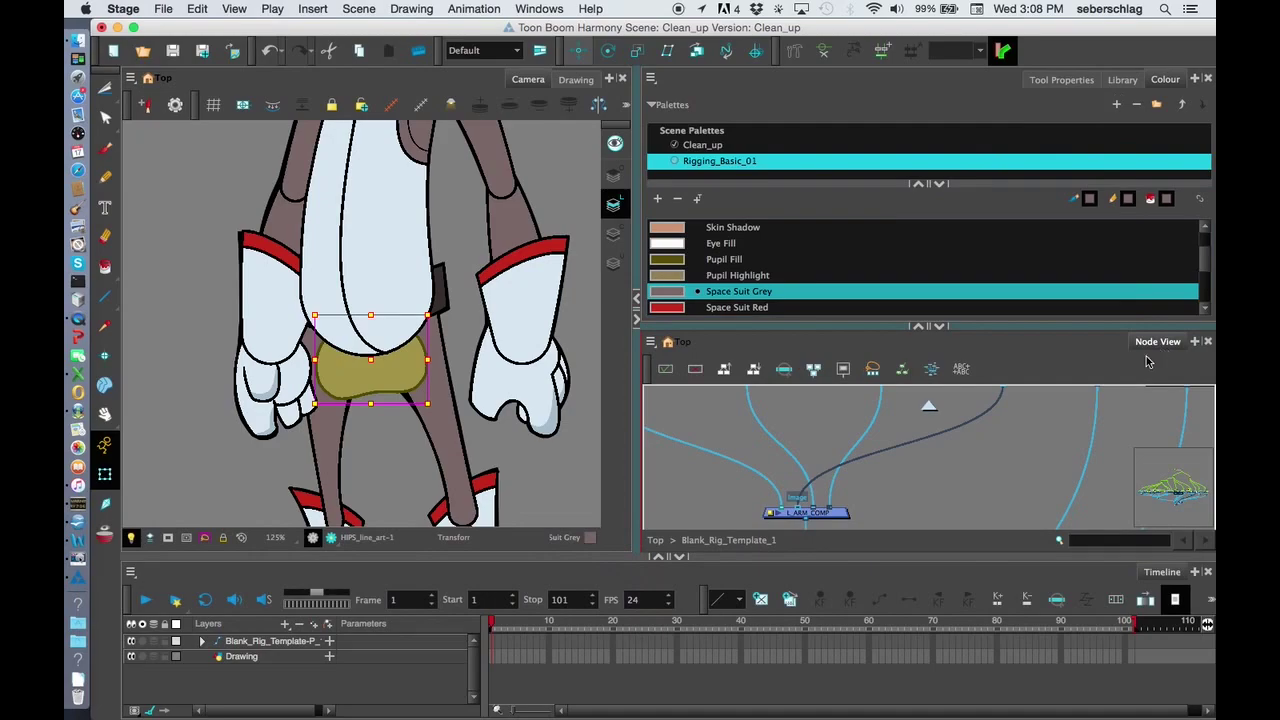
key(o)
key(space)
drag(999, 470, 996, 420)
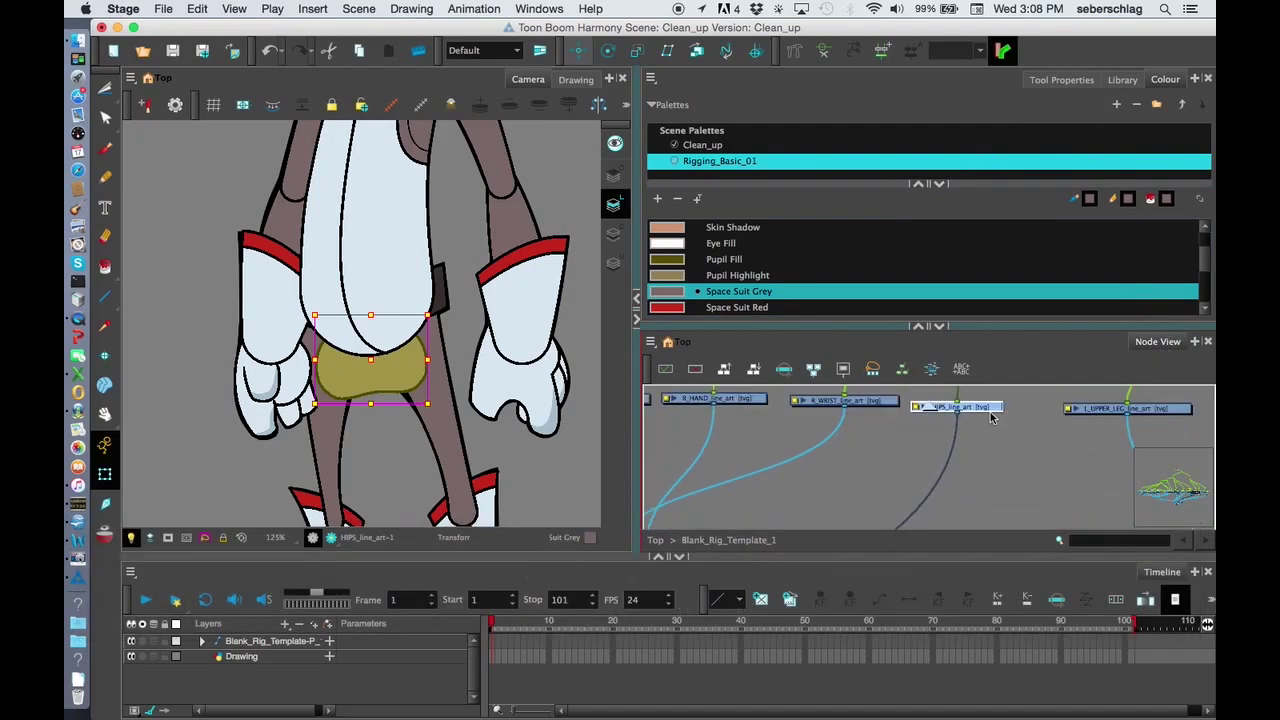
drag(901, 455, 967, 412)
drag(840, 518, 978, 404)
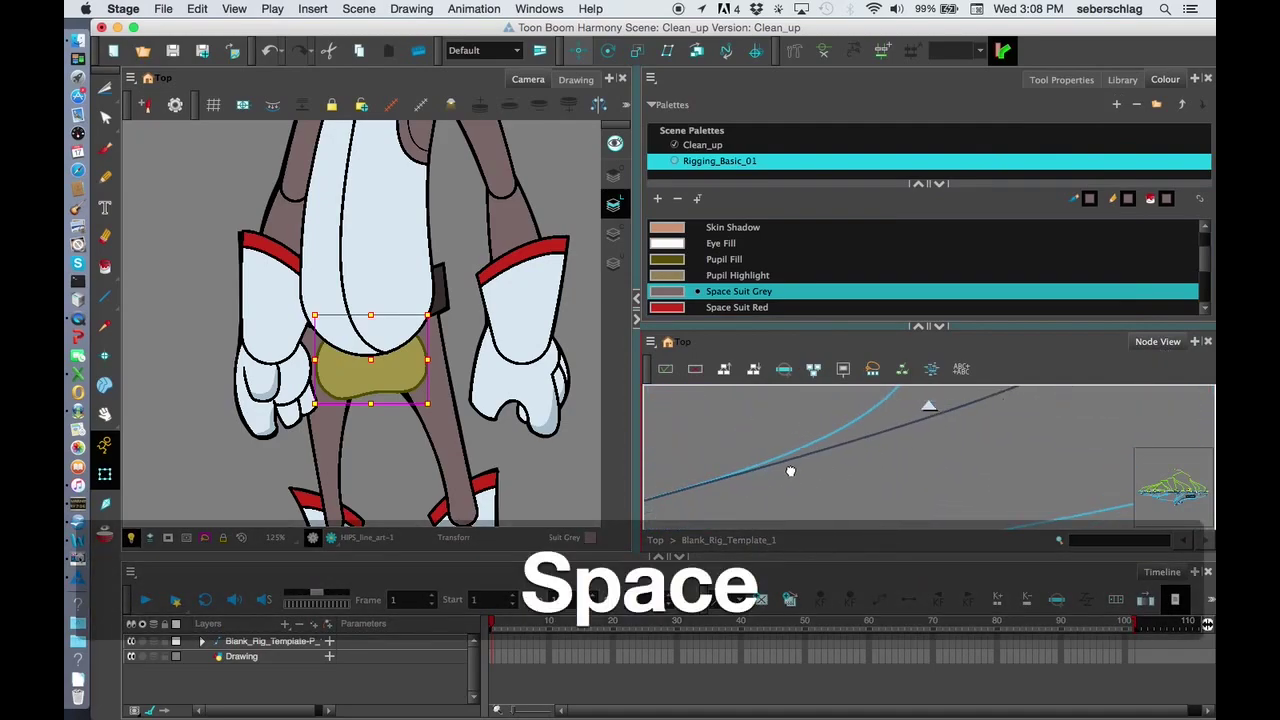
mouse_move(791, 471)
mouse_down()
mouse_move(842, 440)
mouse_move(723, 490)
mouse_move(762, 437)
mouse_move(786, 470)
mouse_up()
Step: Move the right foot's cable to the first input port of R_LEG_COMP, placing the boot in front of the leg
drag(506, 496, 523, 412)
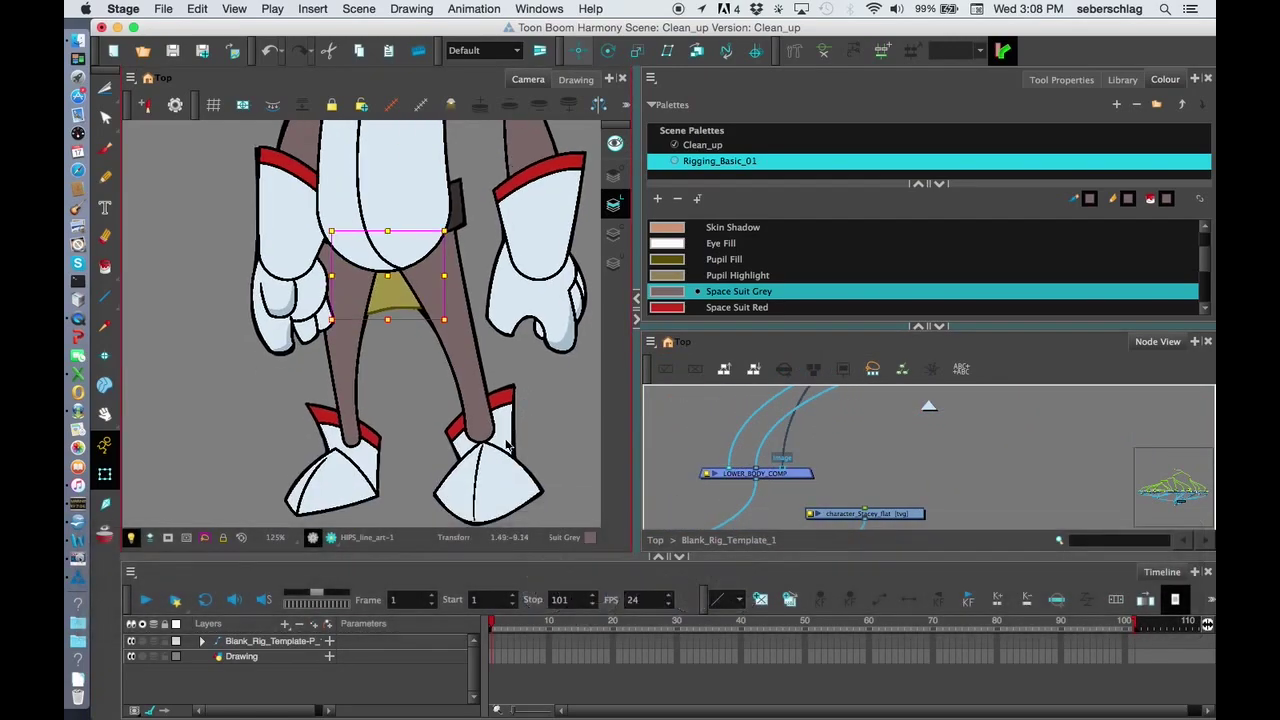
click(508, 446)
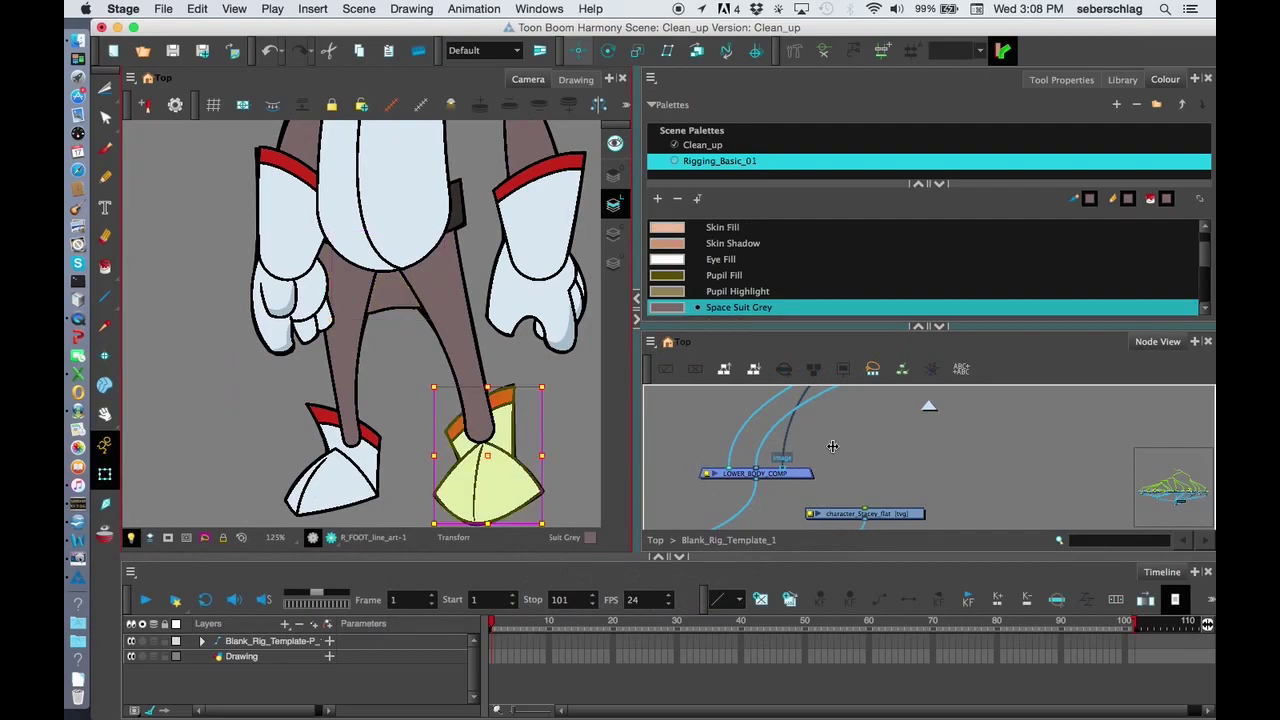
key(o)
drag(1008, 416, 1030, 385)
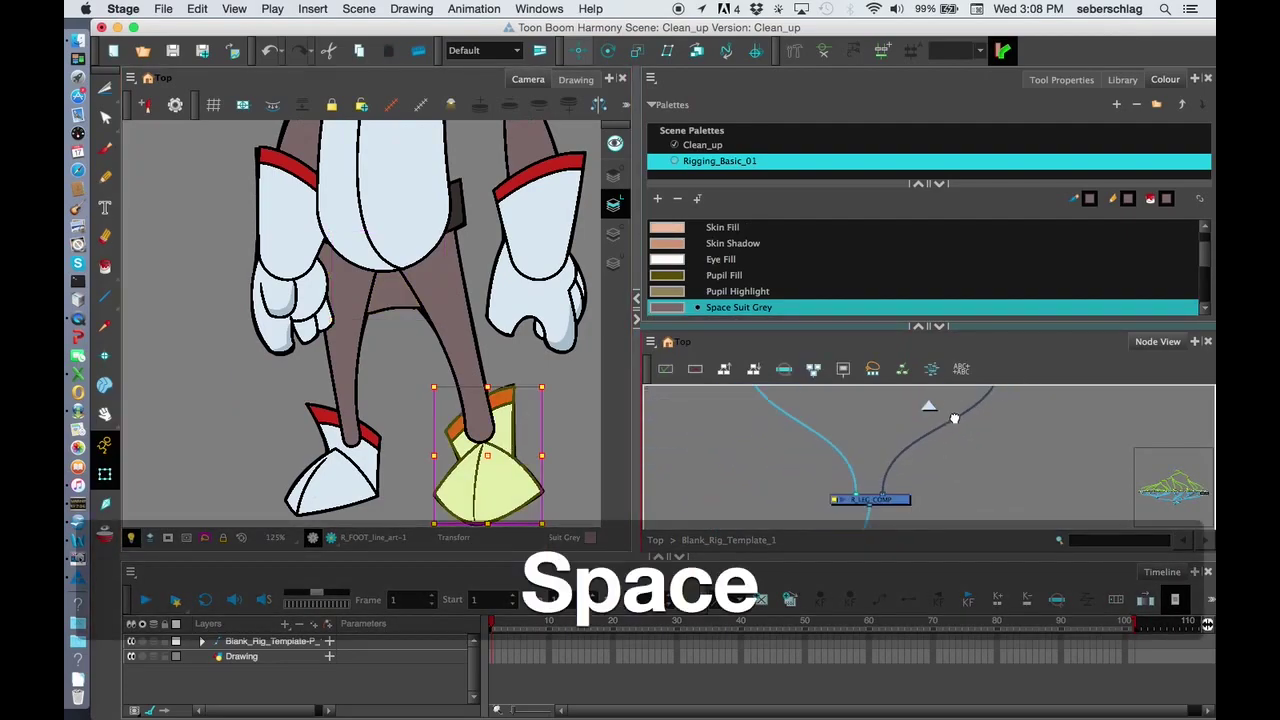
drag(955, 418, 961, 398)
drag(888, 473, 860, 475)
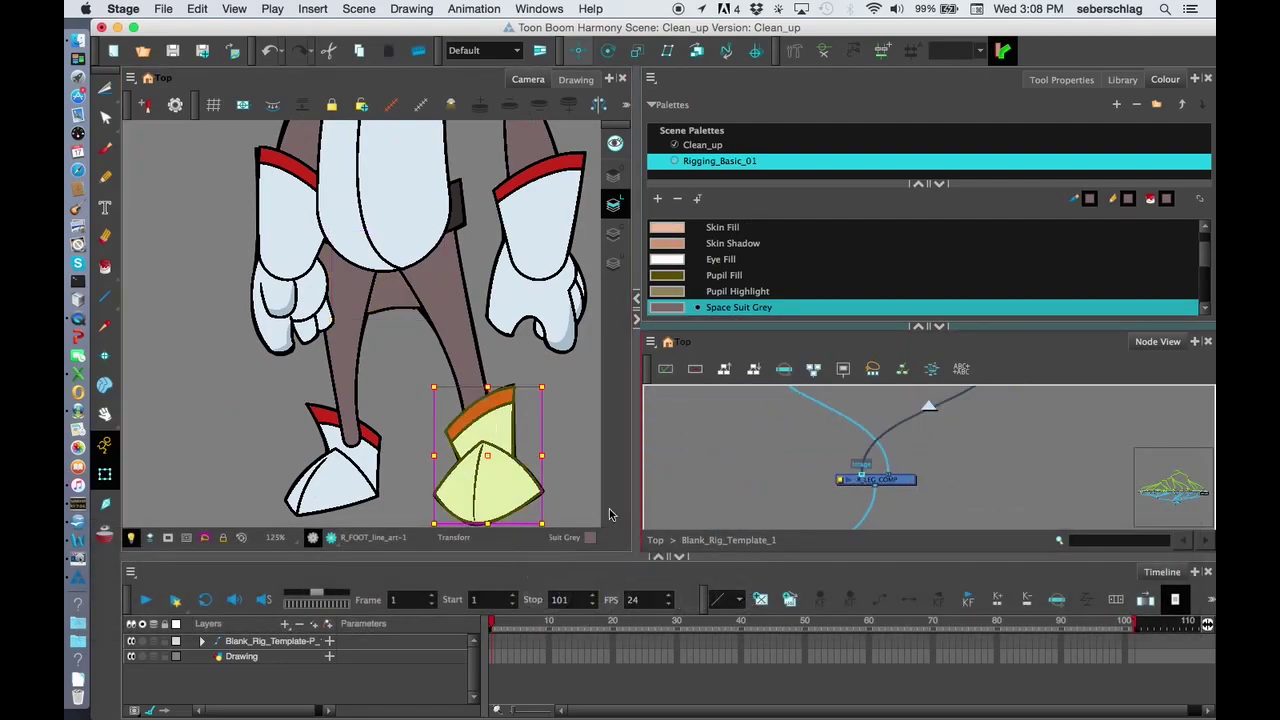
Step: Move the left foot's cable to the first input port of the left leg's composite, placing the boot in front
click(320, 488)
key(o)
drag(870, 425, 866, 513)
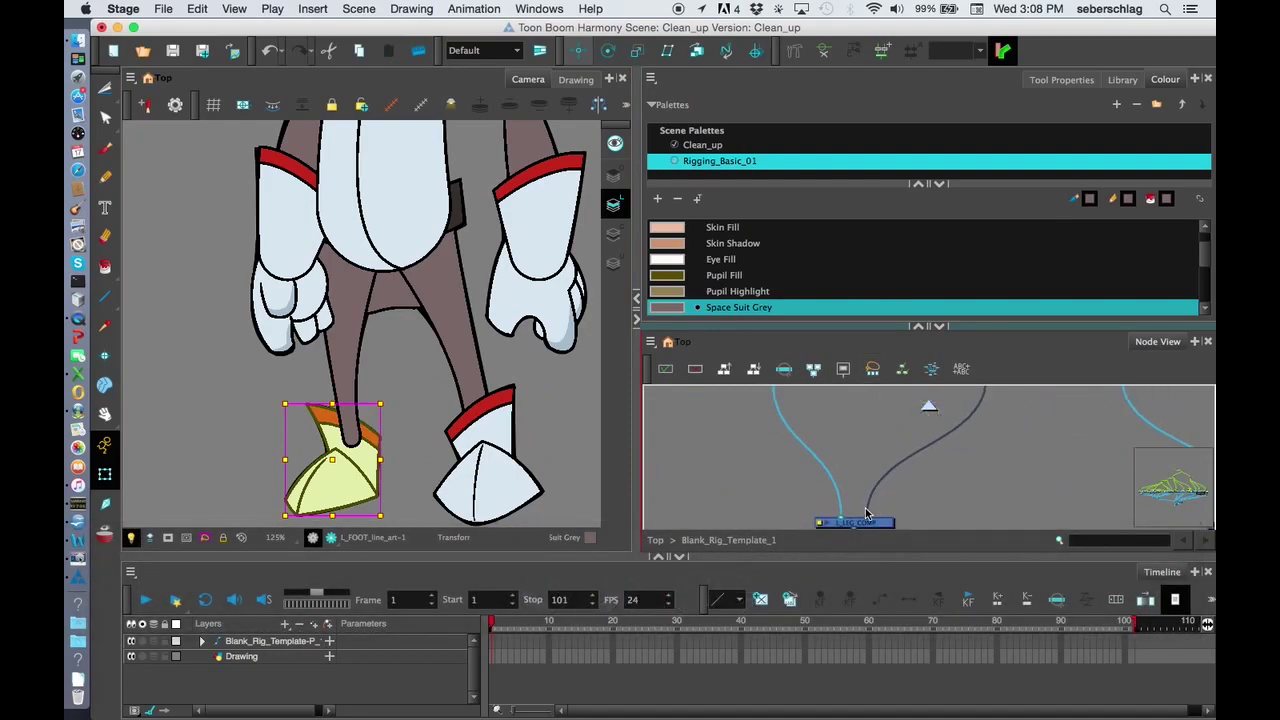
Step: Examine the layer order of the whole character from the head down to the feet
key(1)
key(1)
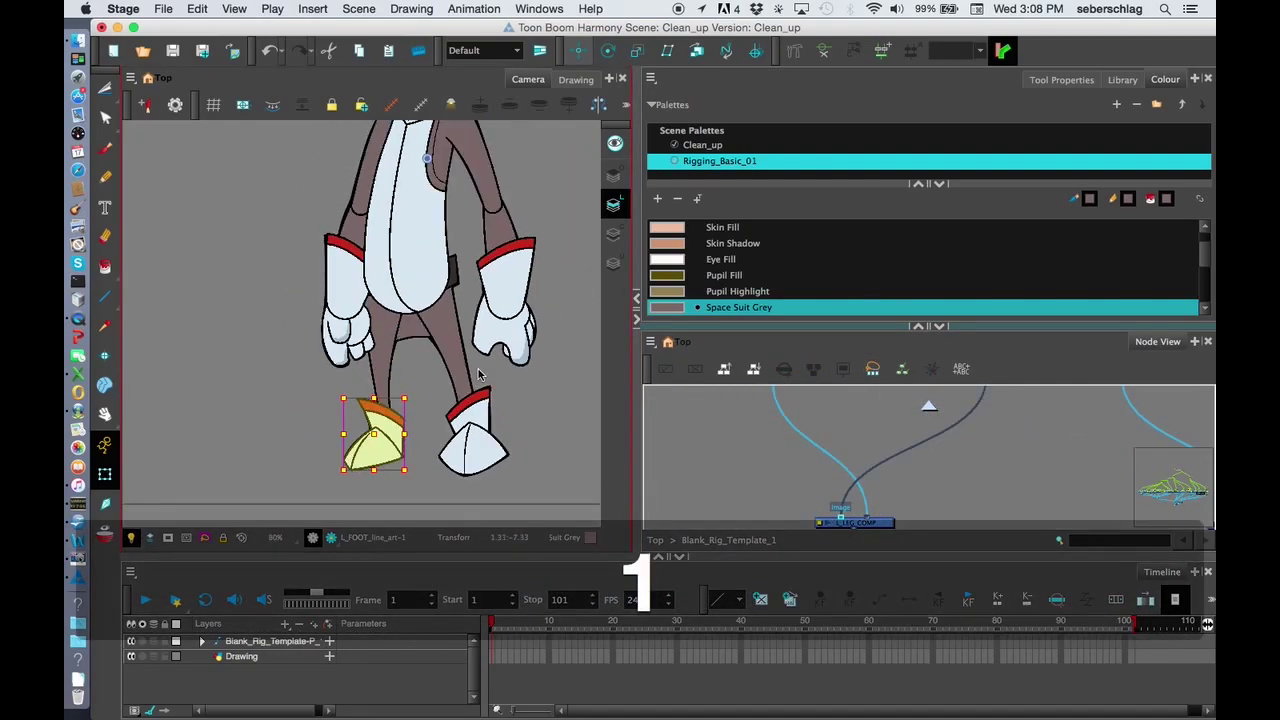
drag(479, 385, 486, 463)
drag(445, 290, 428, 434)
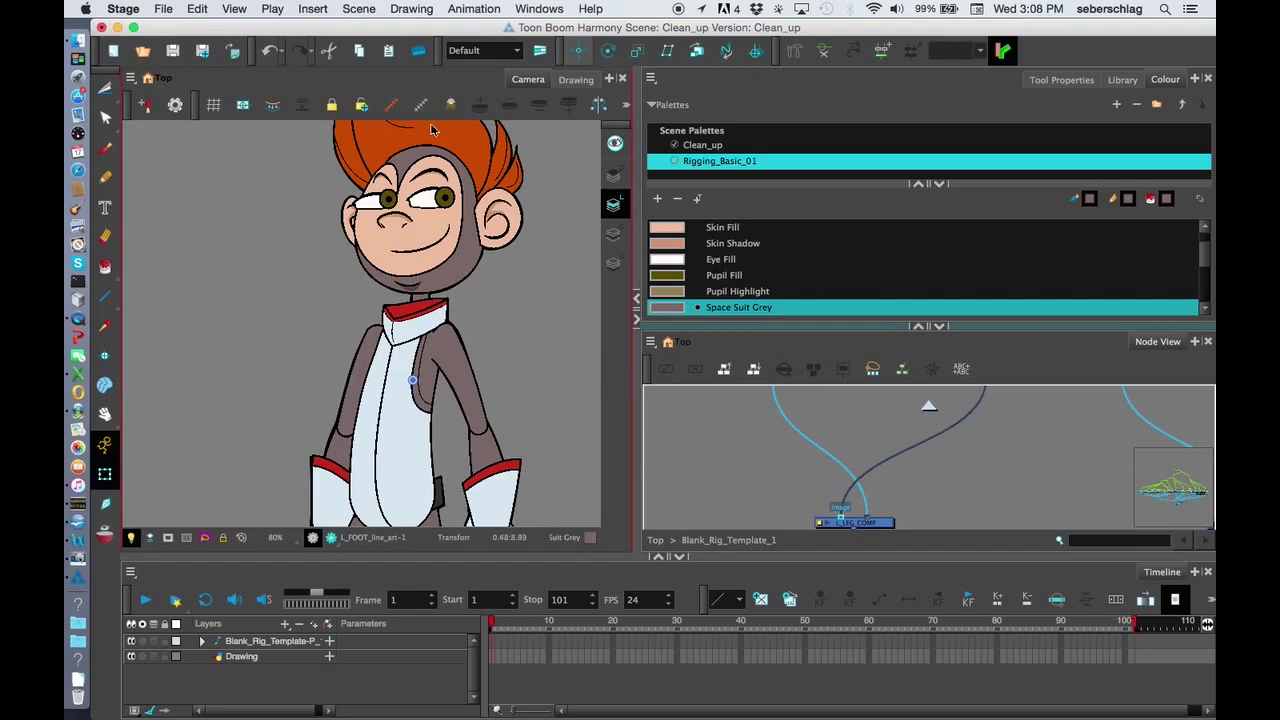
key(1)
key(1)
key(space)
drag(466, 275, 482, 227)
key(2)
key(2)
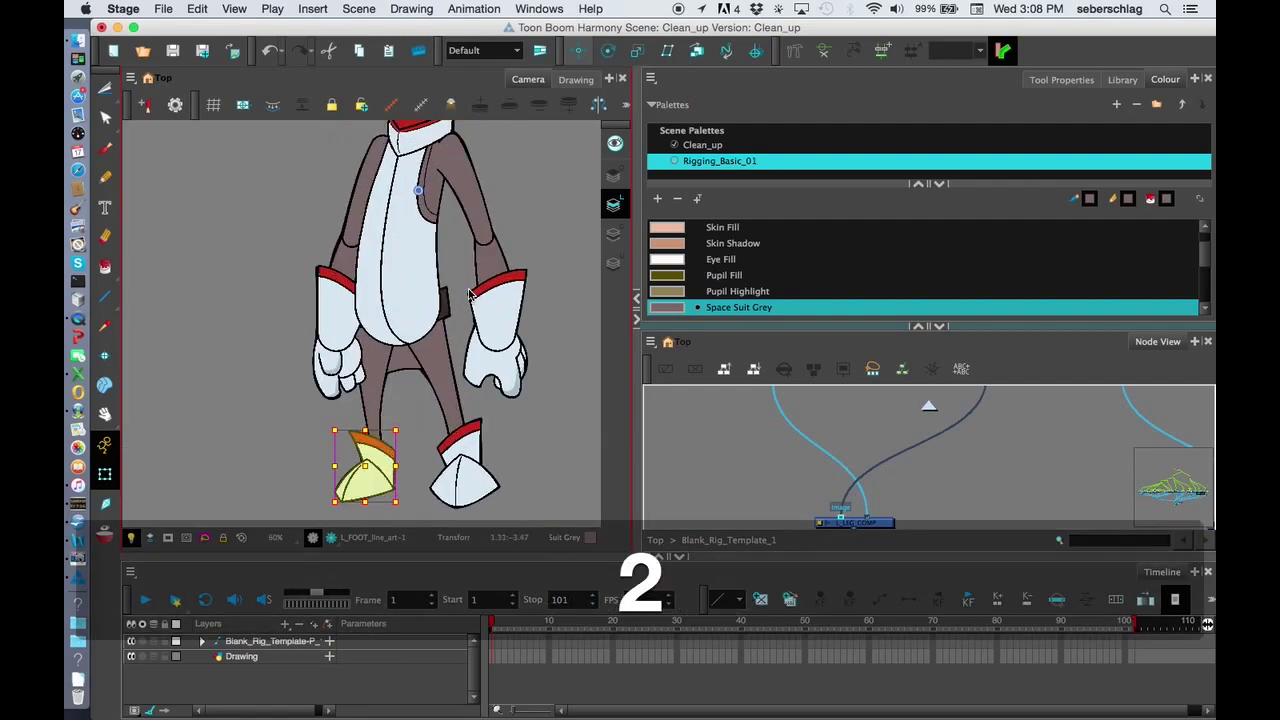
Step: Move the L_ARM_COMP cable to the last input port of Composite_1, placing the whole left arm behind the body
click(323, 384)
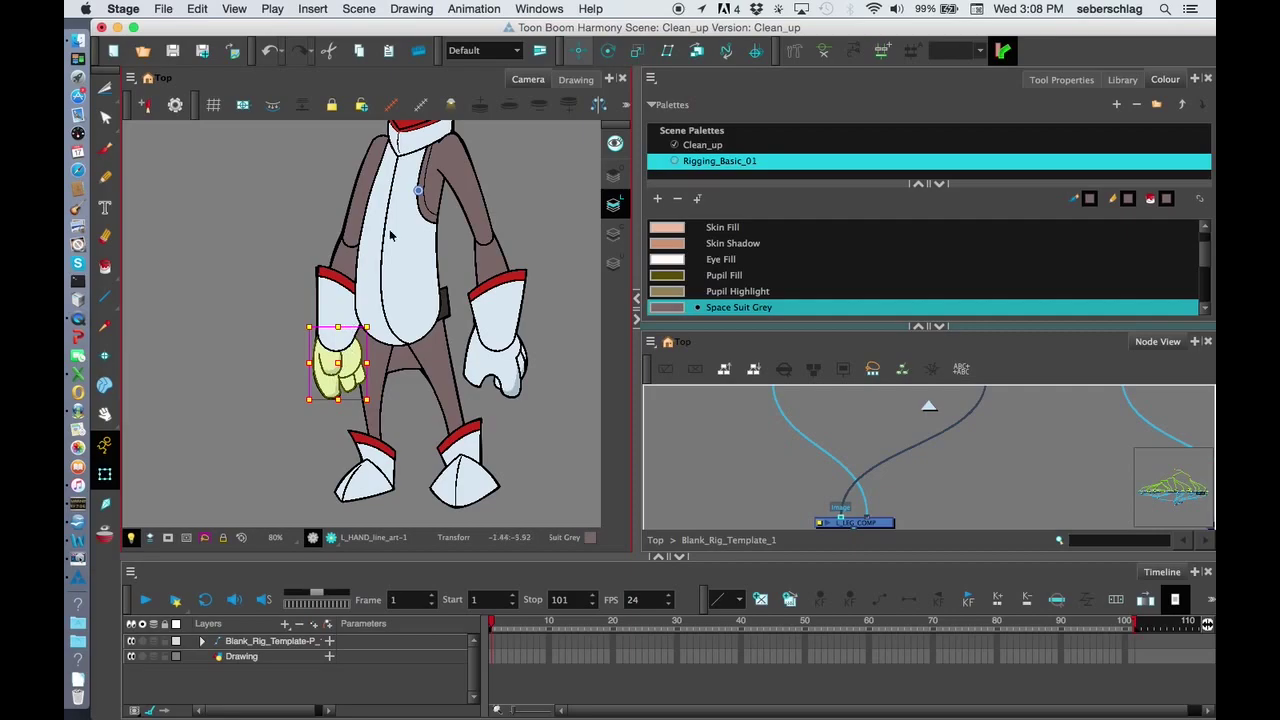
key(o)
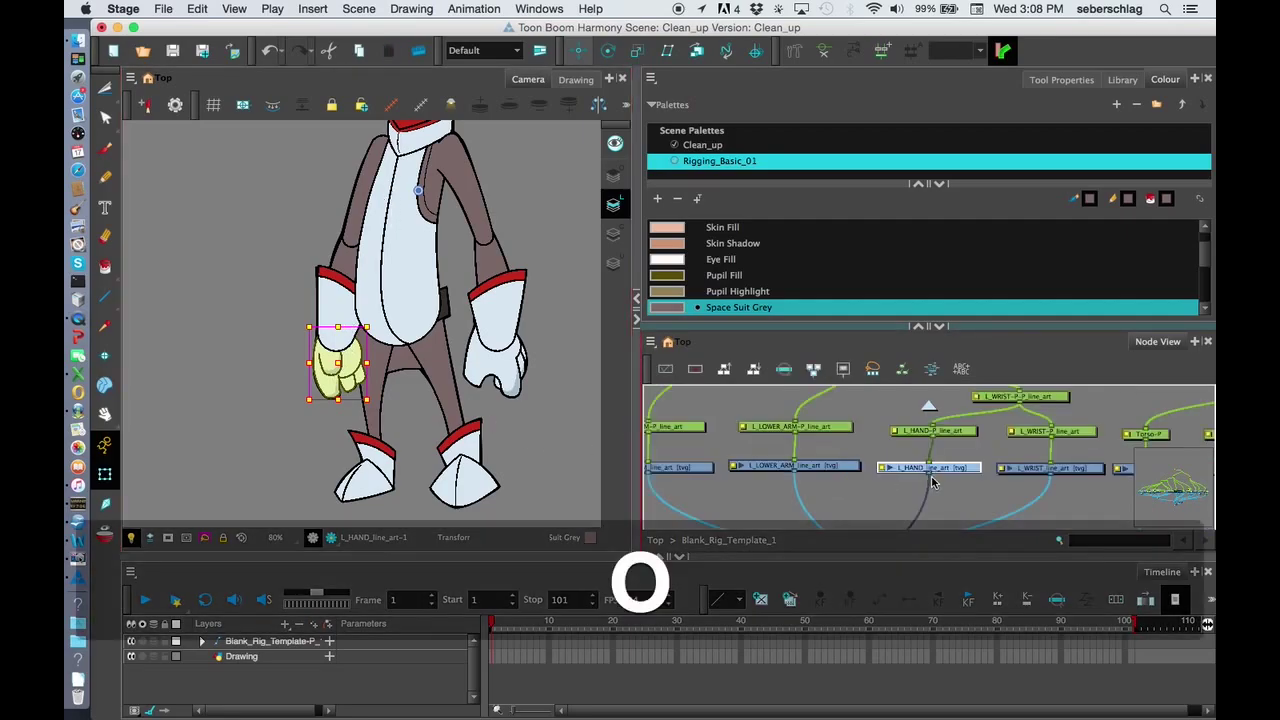
key(space)
drag(932, 481, 922, 395)
click(885, 443)
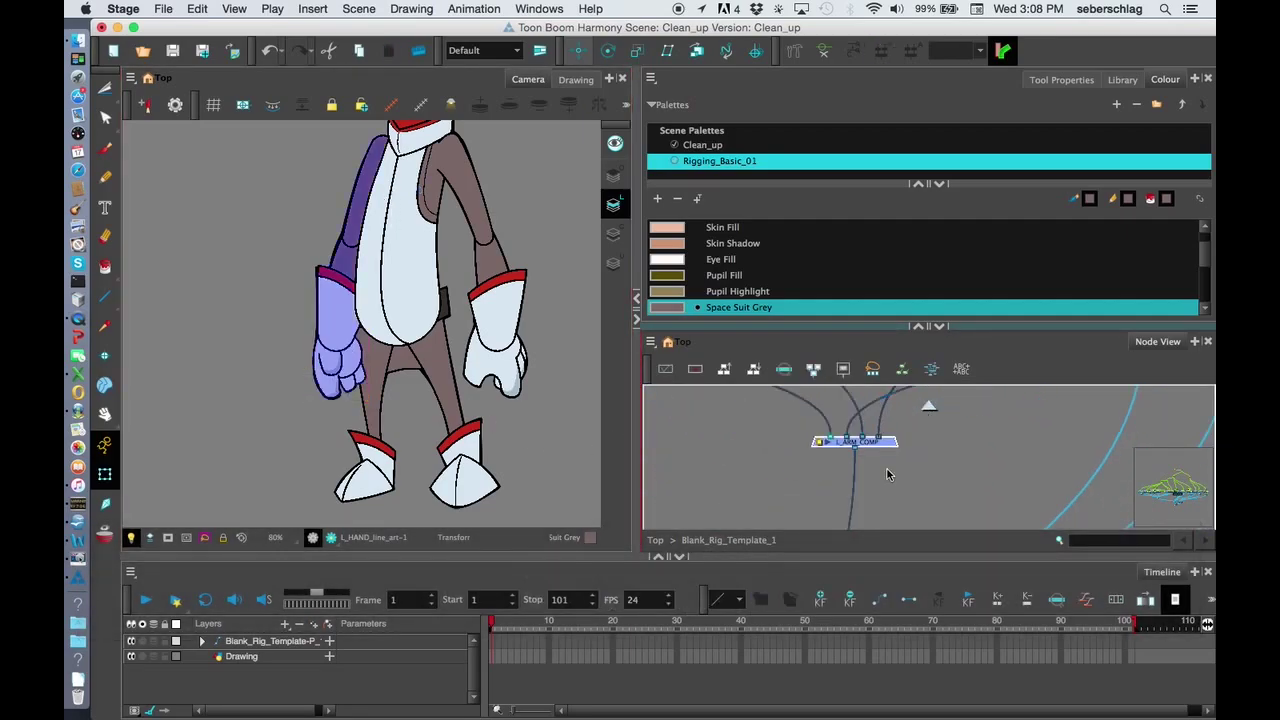
key(space)
drag(879, 487, 814, 369)
drag(806, 497, 814, 350)
drag(799, 432, 936, 479)
key(space)
key(space)
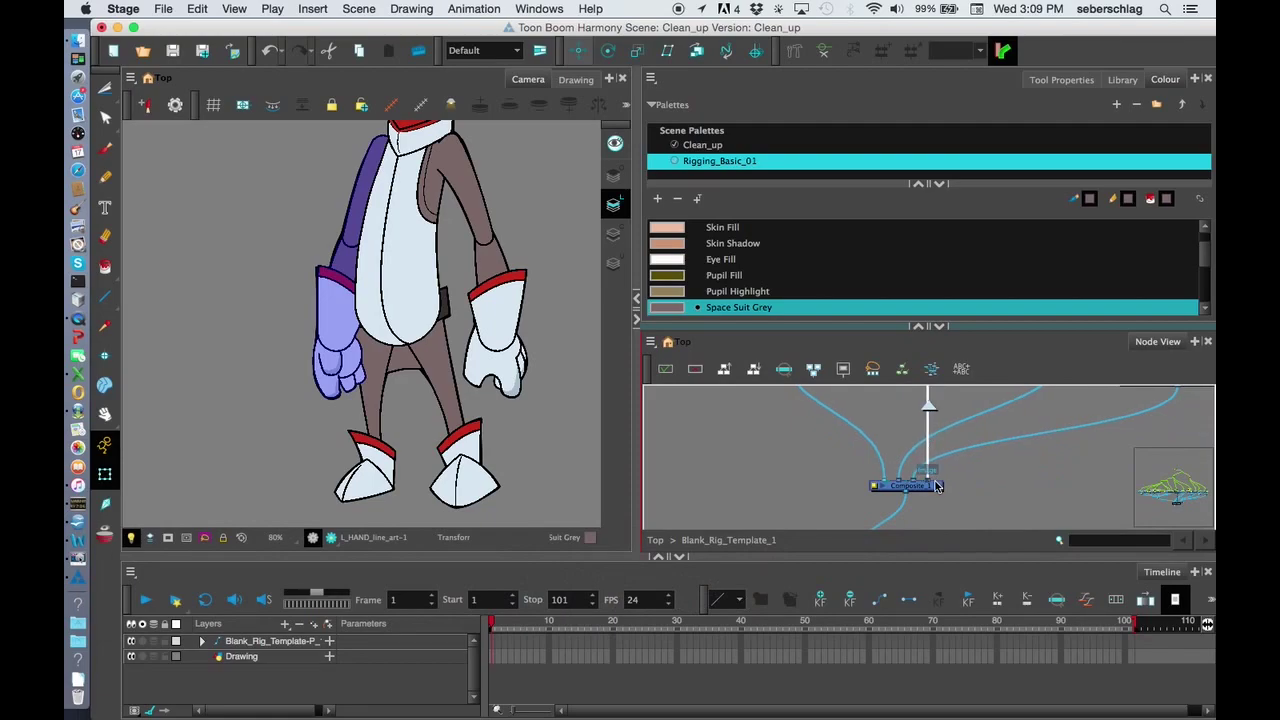
click(936, 483)
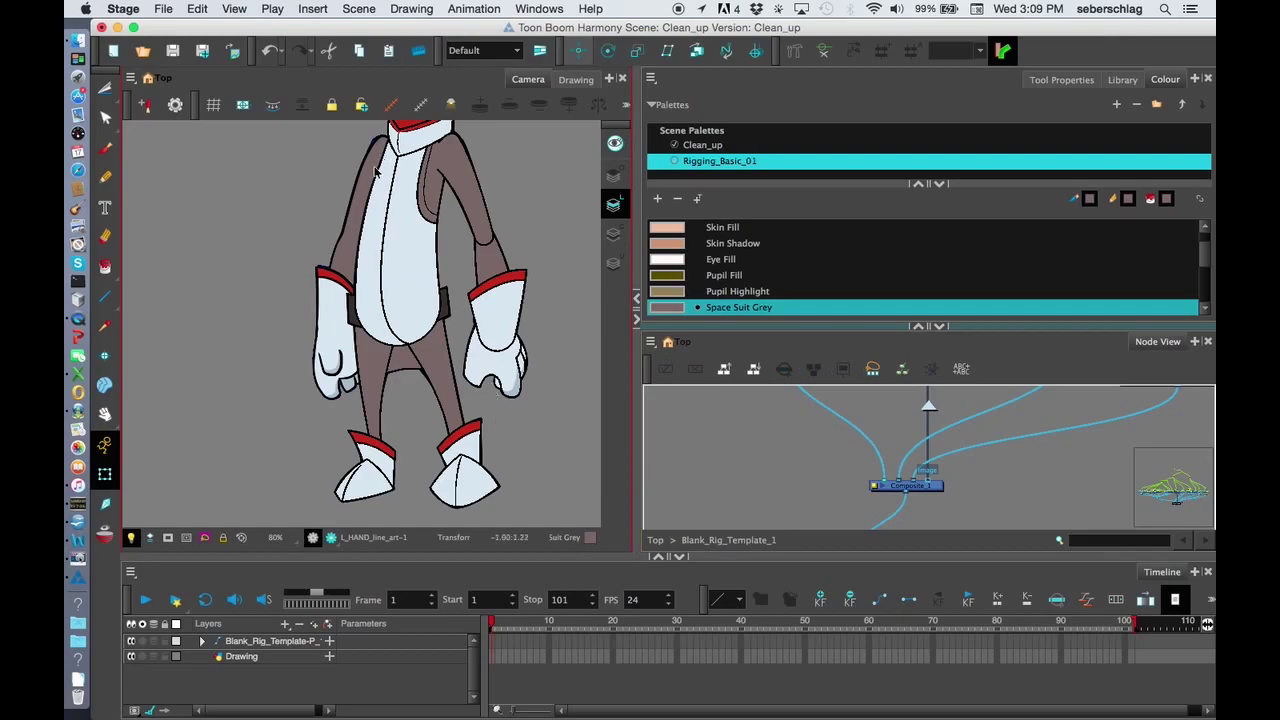
Step: Move the belt's cable to the first input port of UPPER_BODY_COMP, placing the belt in front of the torso
key(1)
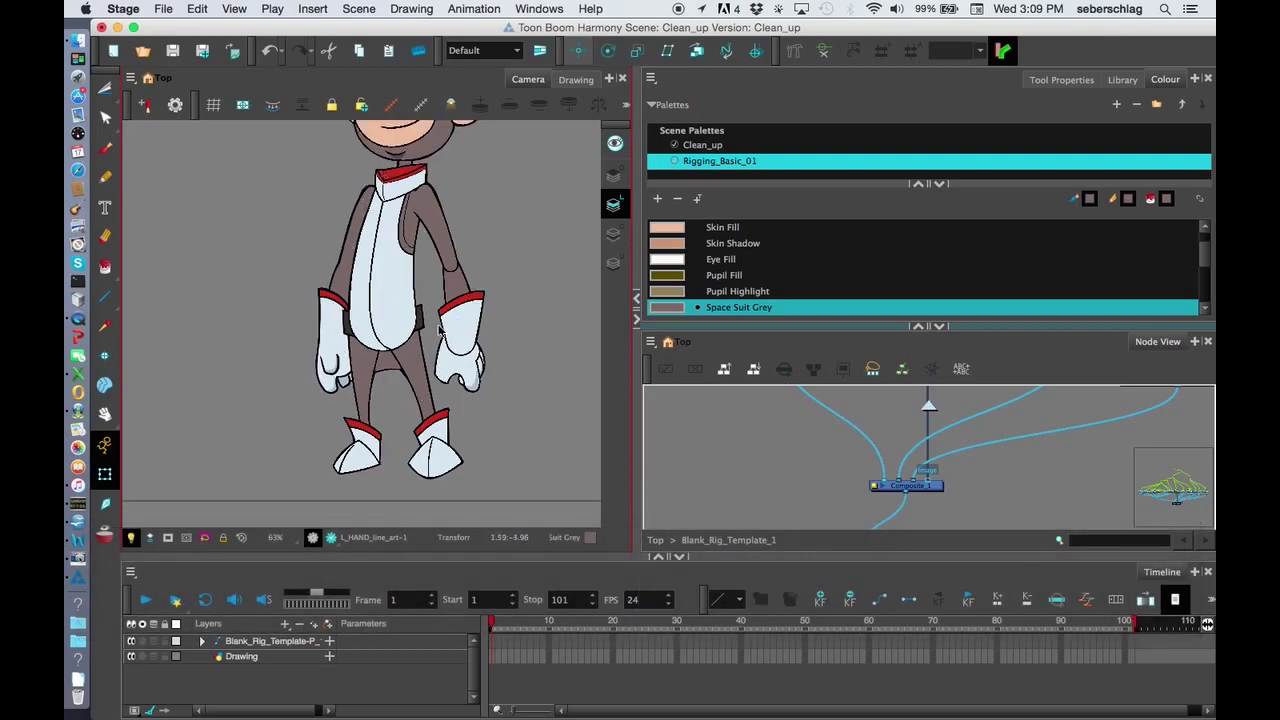
key(2)
key(2)
key(2)
click(420, 324)
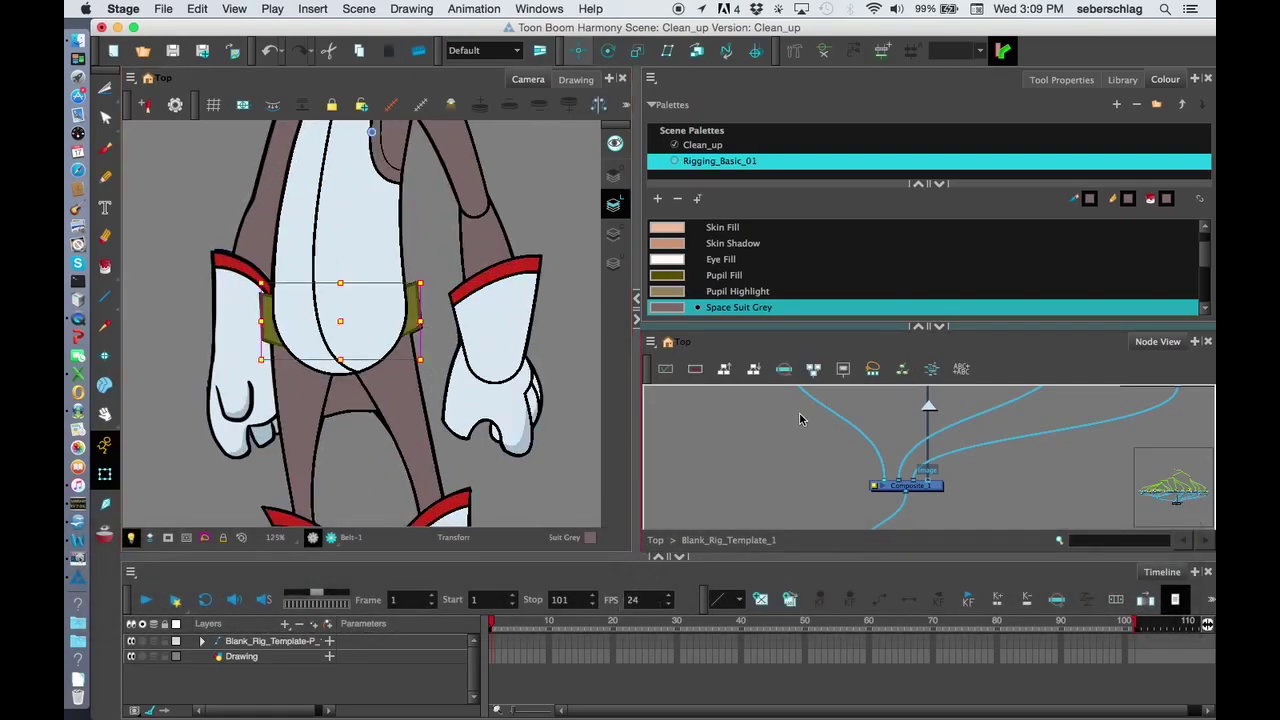
key(o)
key(space)
drag(892, 474, 961, 369)
drag(842, 492, 951, 382)
drag(846, 503, 926, 390)
drag(895, 478, 937, 381)
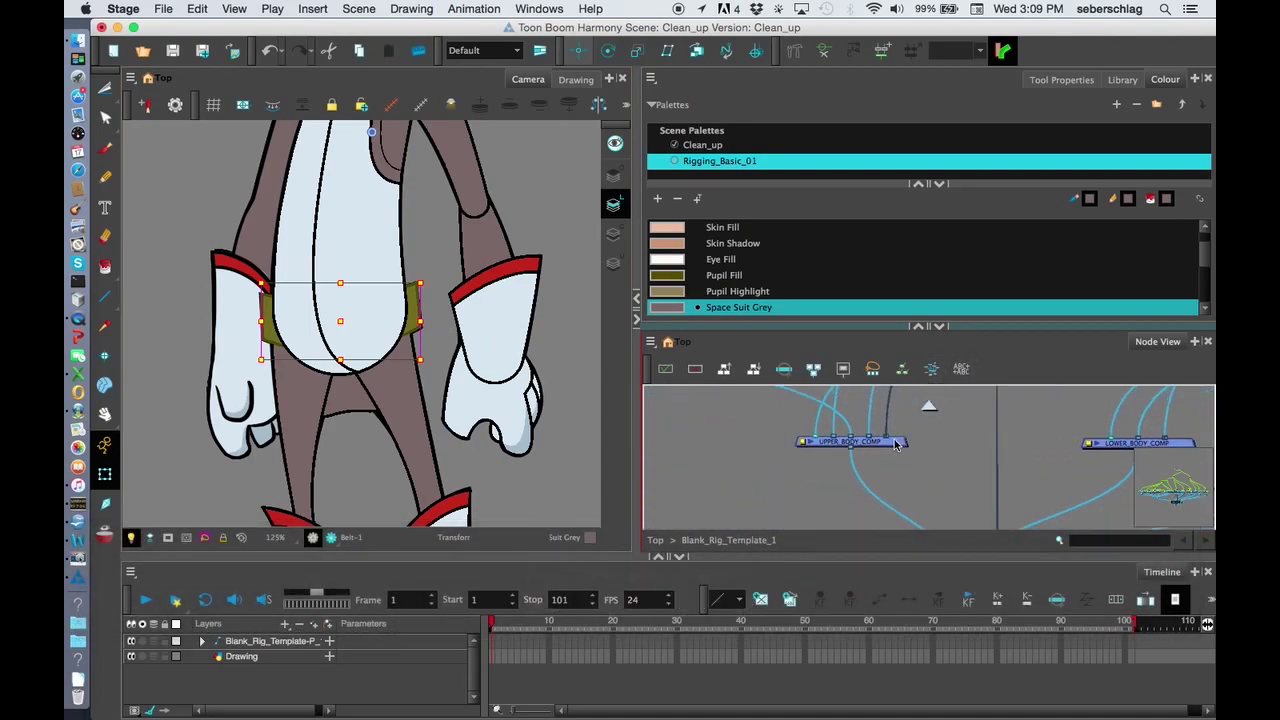
drag(888, 442, 812, 432)
Step: Move the belt buckle's cable to the first input port of UPPER_BODY_COMP, placing the buckle in front of the belt
key(space)
drag(892, 399, 868, 518)
drag(853, 417, 886, 488)
scroll(846, 455, down, 5)
click(880, 451)
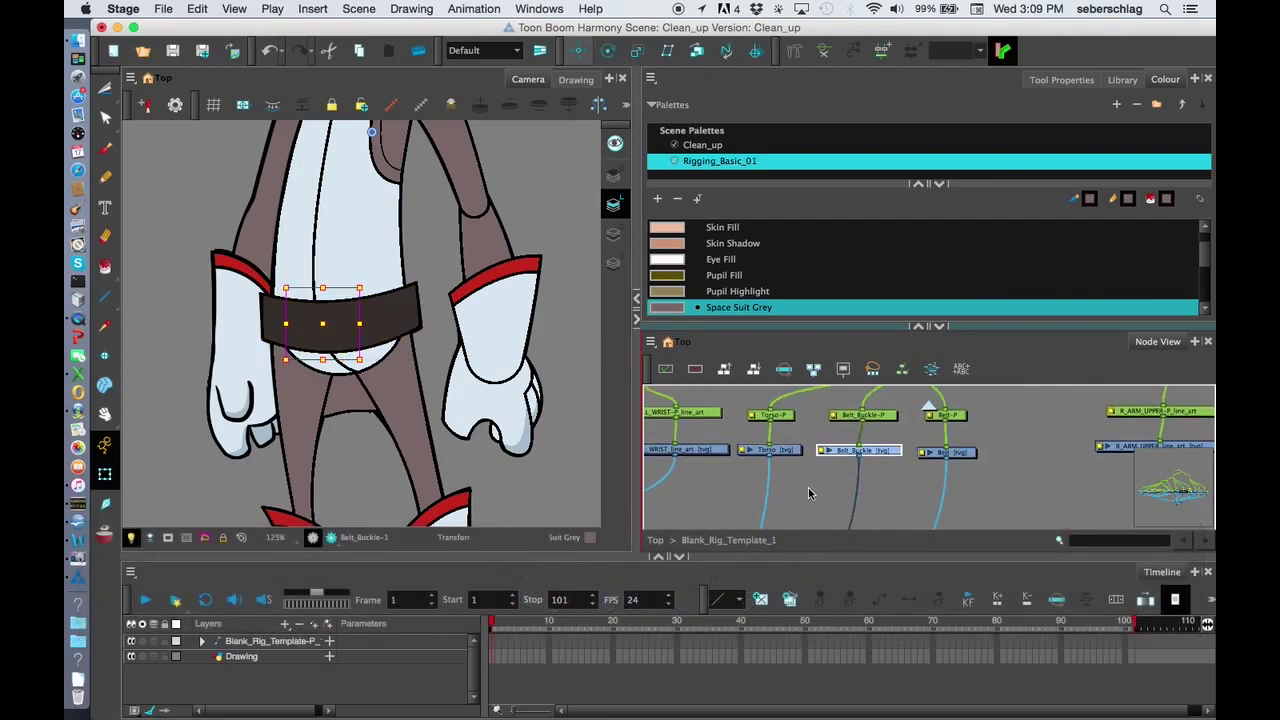
key(space)
drag(808, 487, 871, 440)
drag(866, 508, 914, 415)
drag(815, 504, 900, 428)
drag(812, 500, 880, 415)
drag(852, 490, 897, 369)
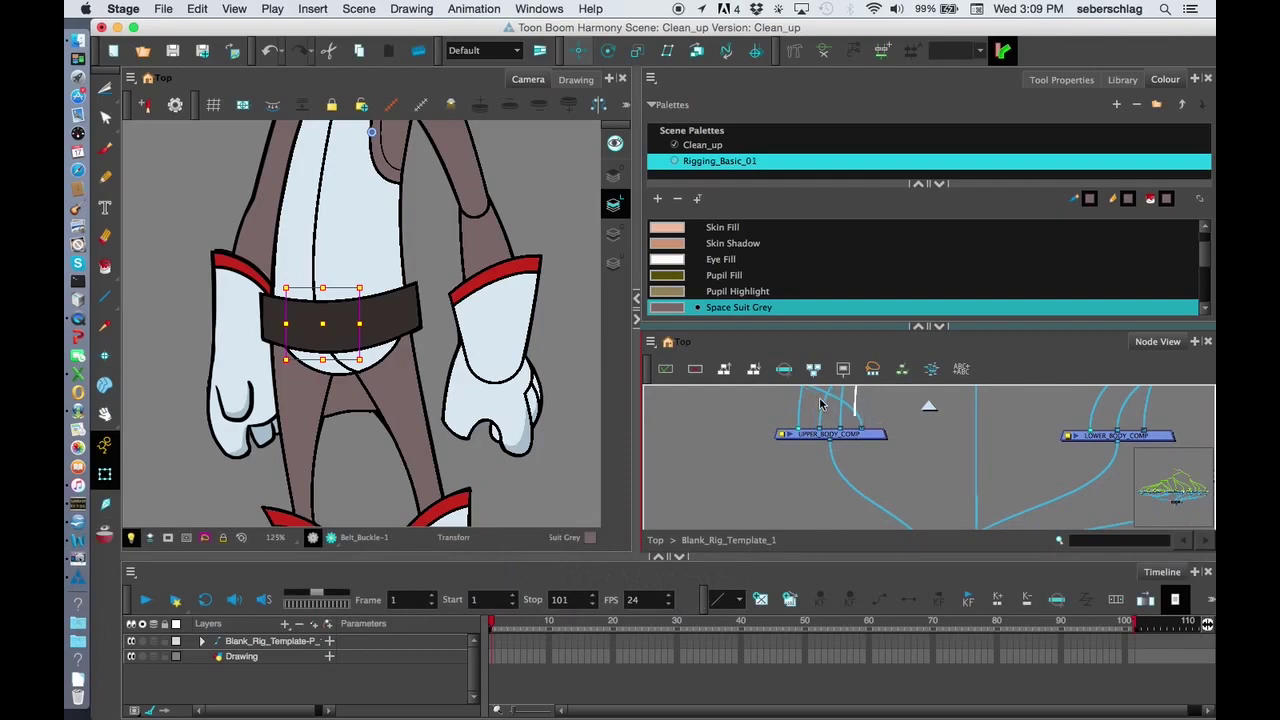
drag(783, 420, 790, 432)
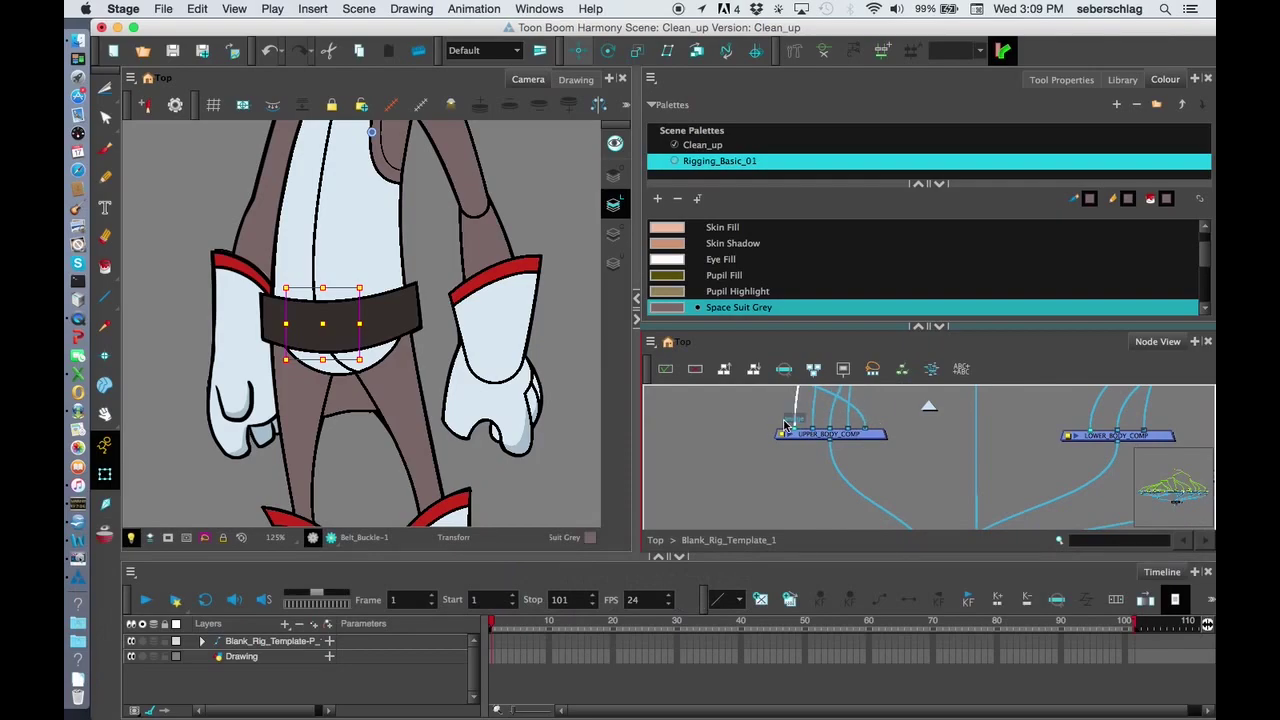
Step: Reconnect the torso's cable from UPPER_BODY_COMP to Composite_1, just before the left arm's port, placing the torso behind the legs
click(387, 357)
key(q)
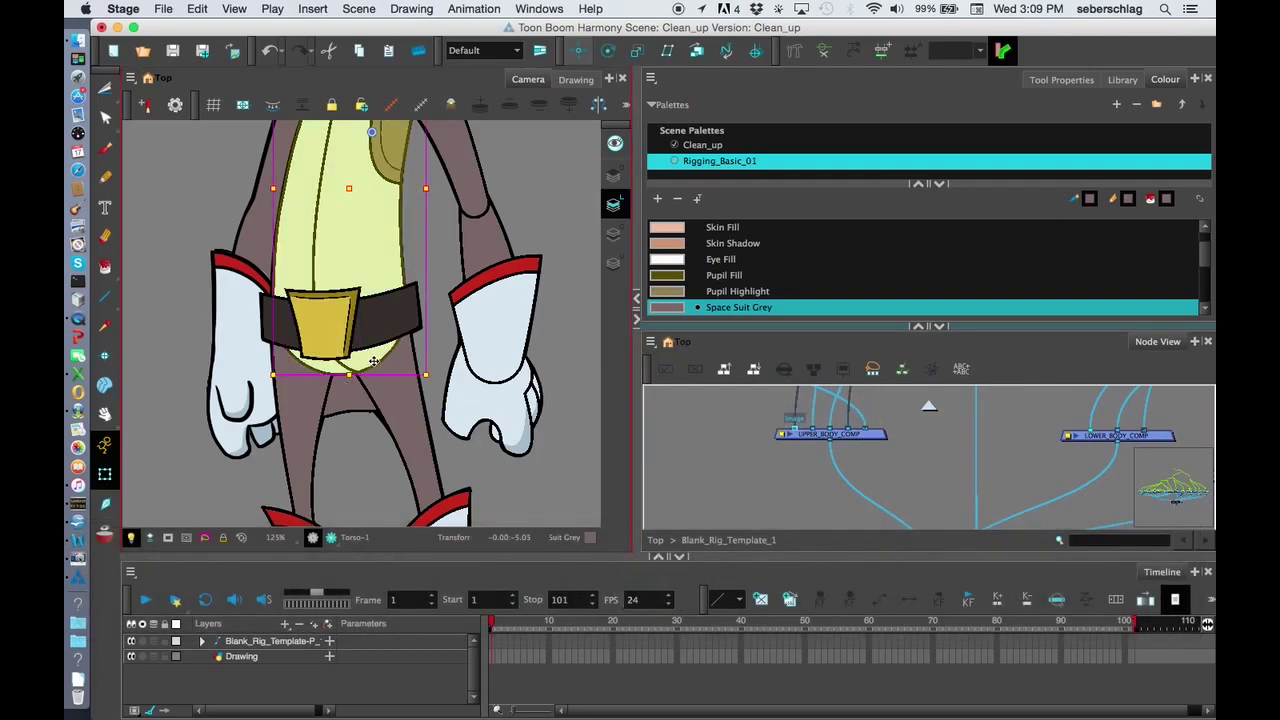
click(680, 454)
click(387, 357)
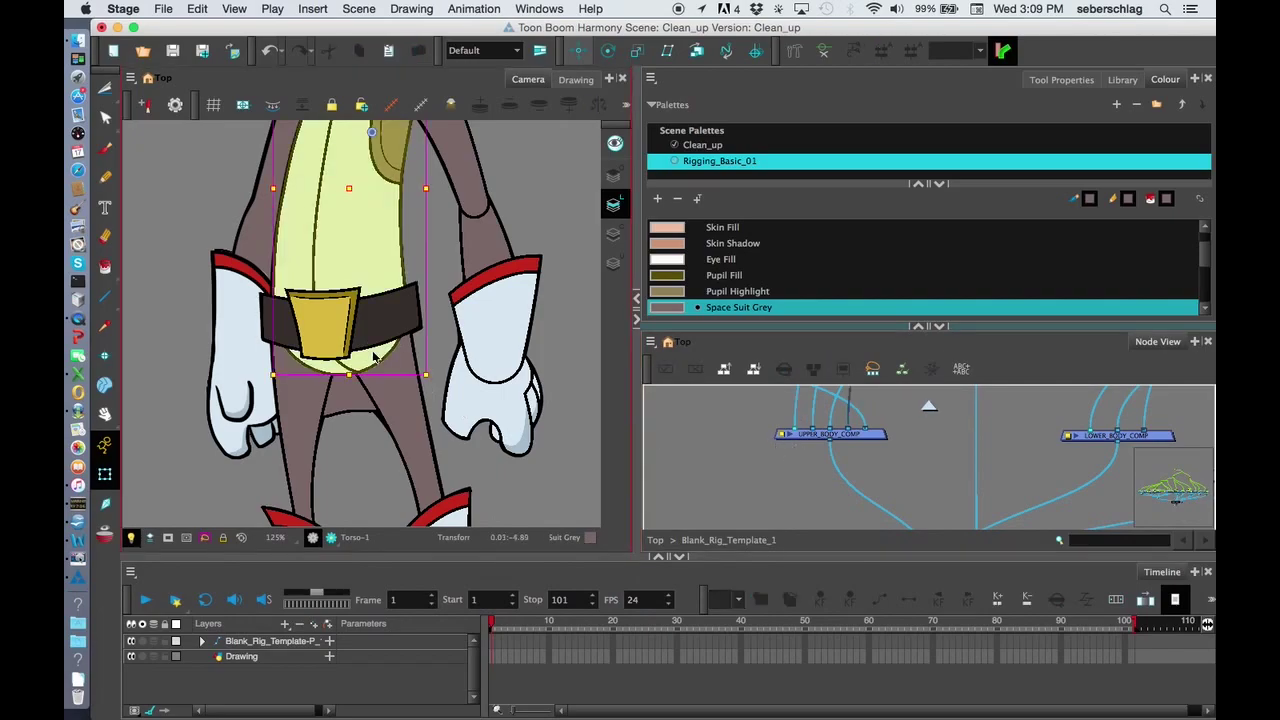
drag(847, 433, 950, 490)
key(space)
Step: Examine how the torso now layers against the legs, belt, arms and neck across the character
key(1)
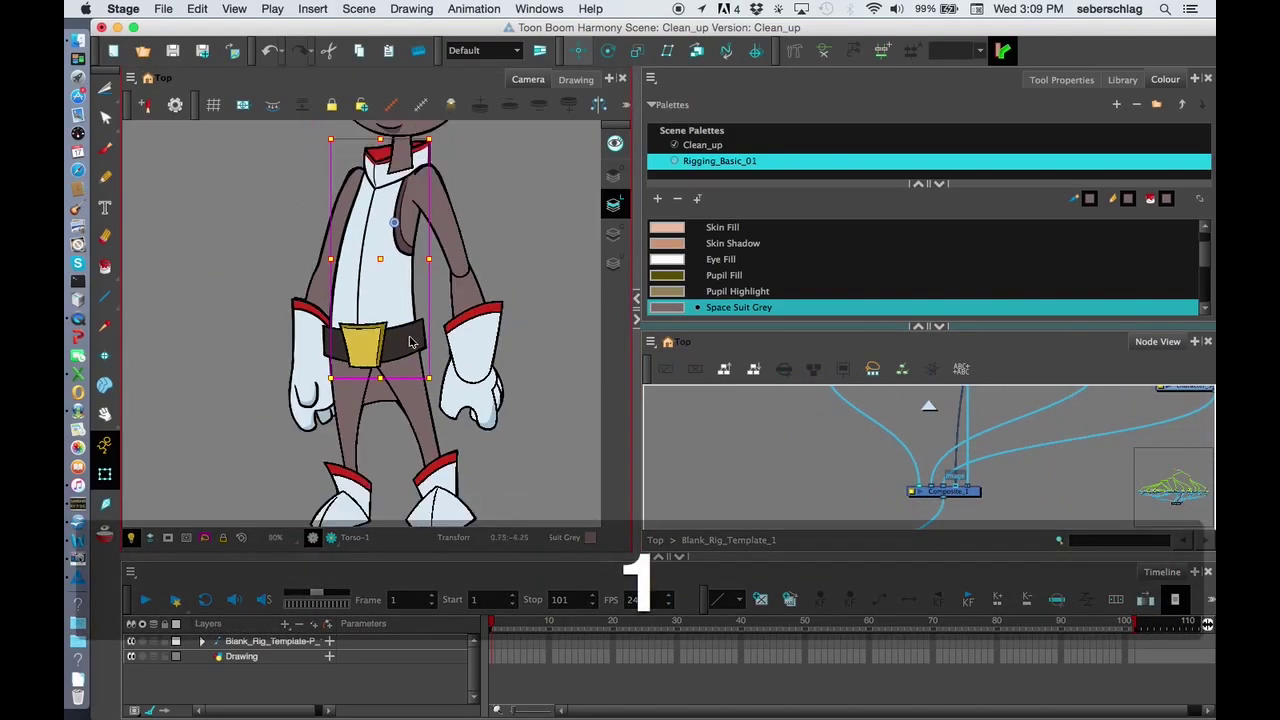
key(space)
drag(487, 247, 468, 298)
key(1)
key(1)
key(space)
key(2)
key(2)
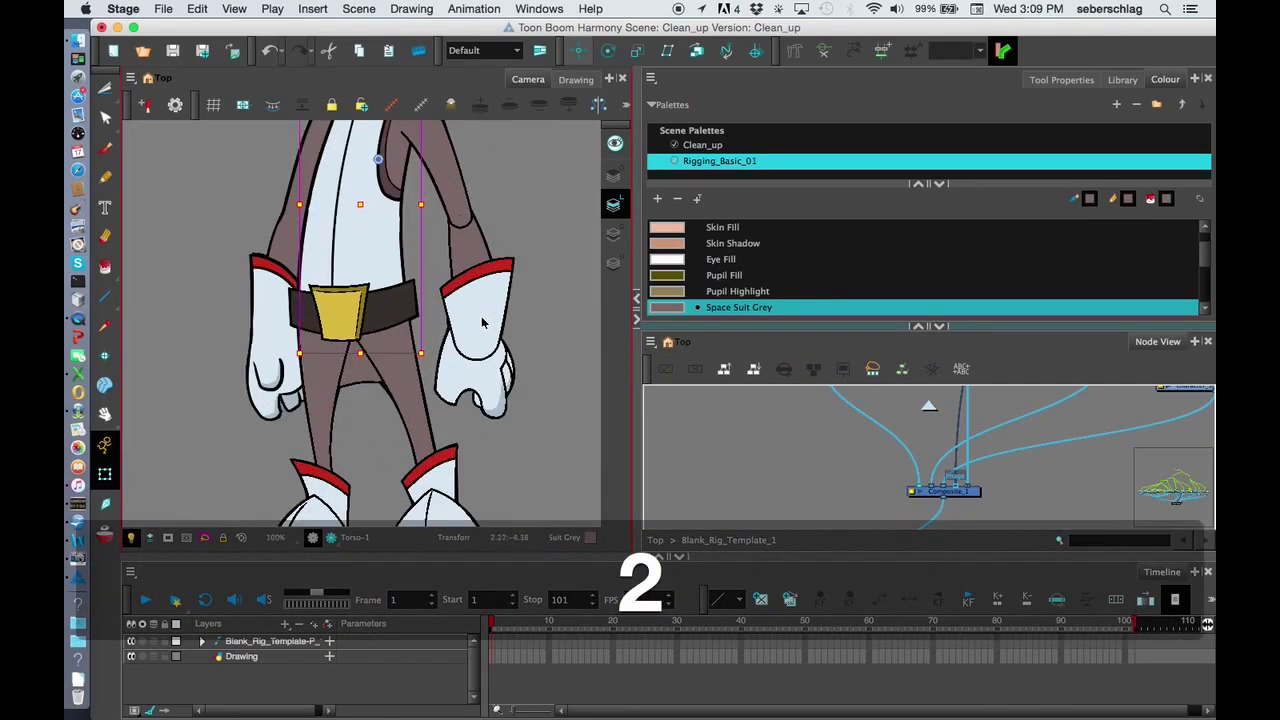
key(space)
drag(463, 364, 473, 437)
key(1)
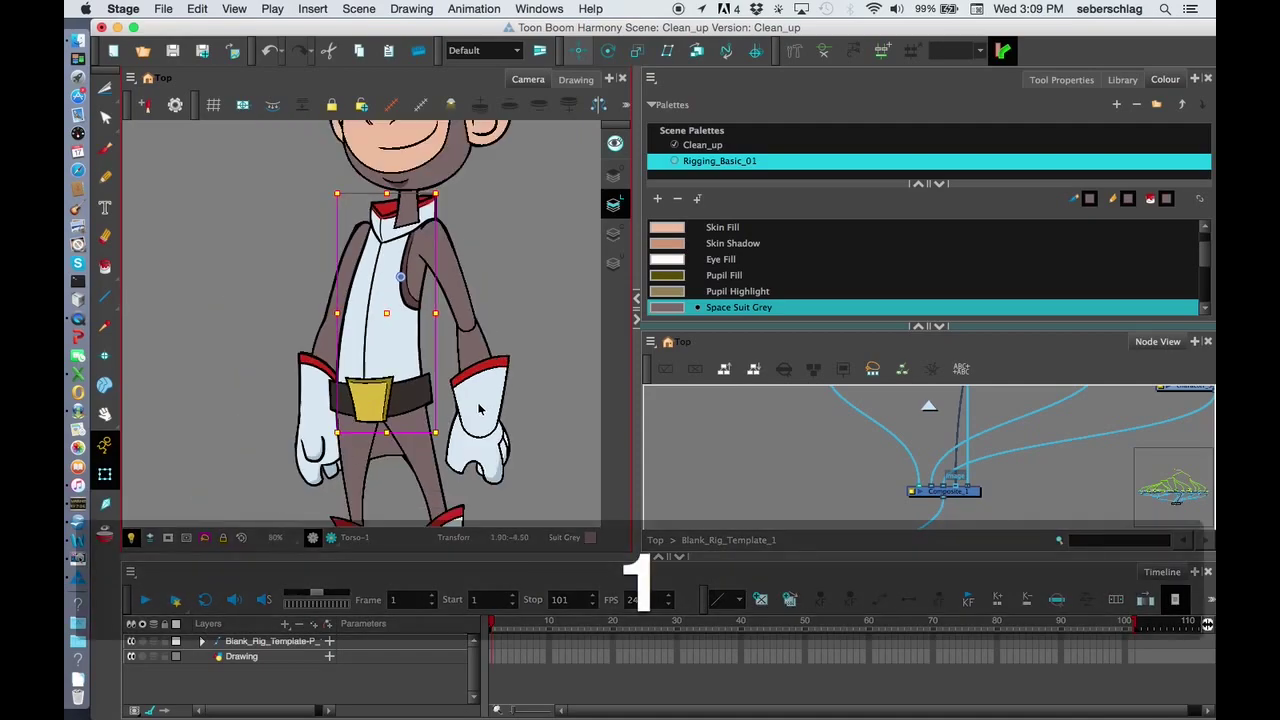
key(space)
drag(491, 313, 483, 347)
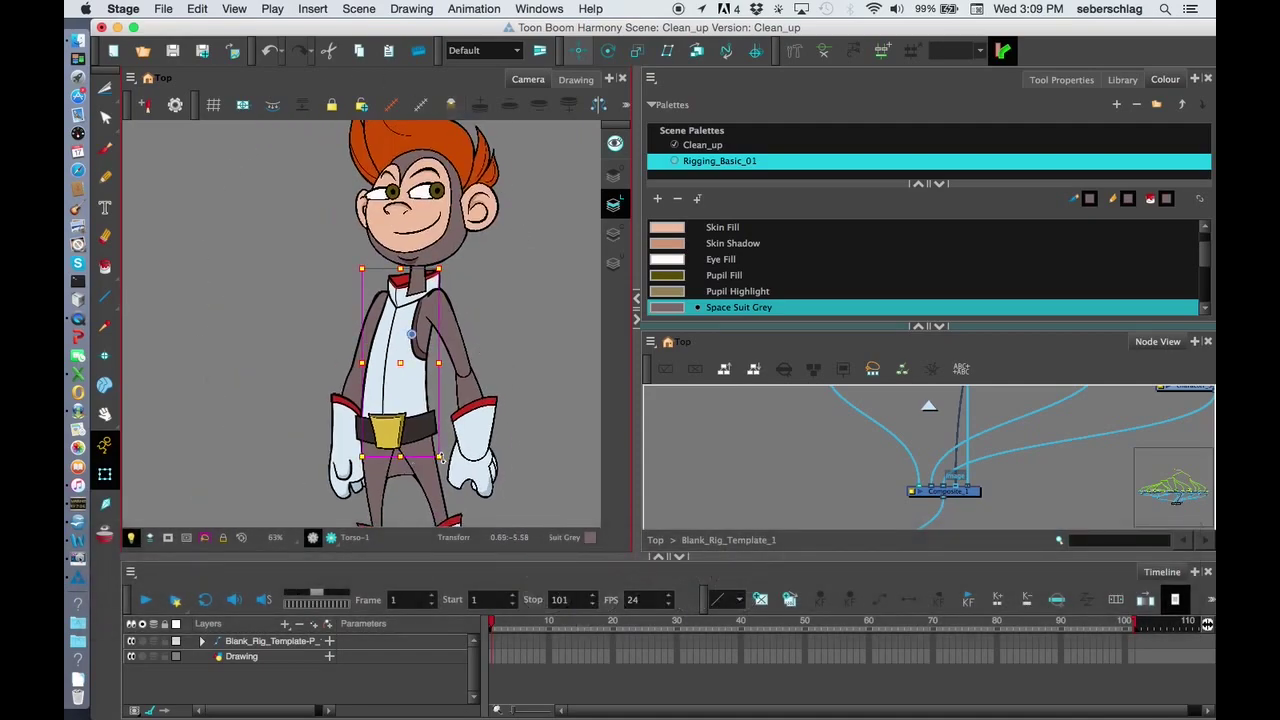